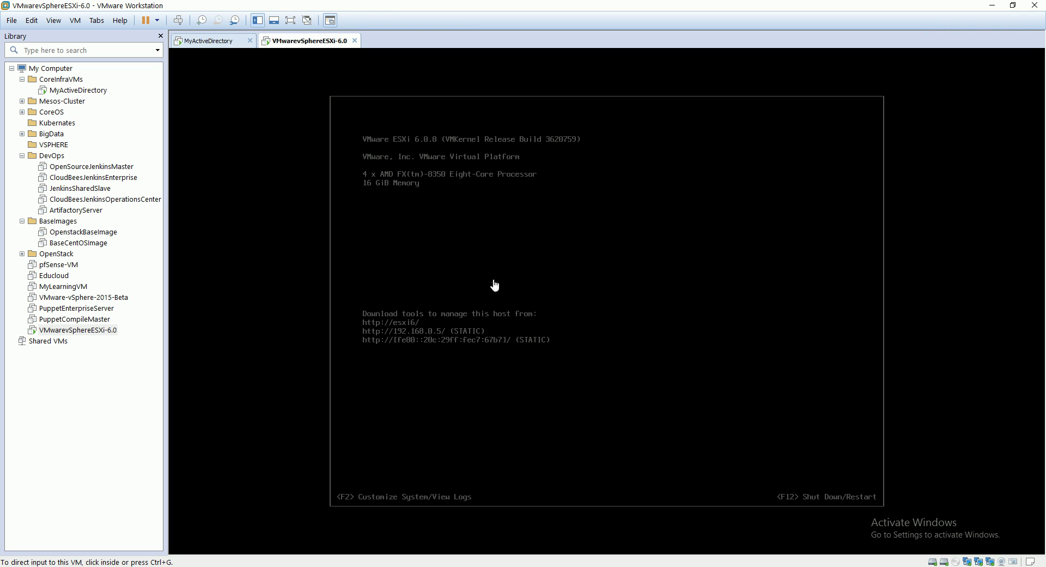
Open the ESXi host's system customization and log in as root with the account password.
click(499, 253)
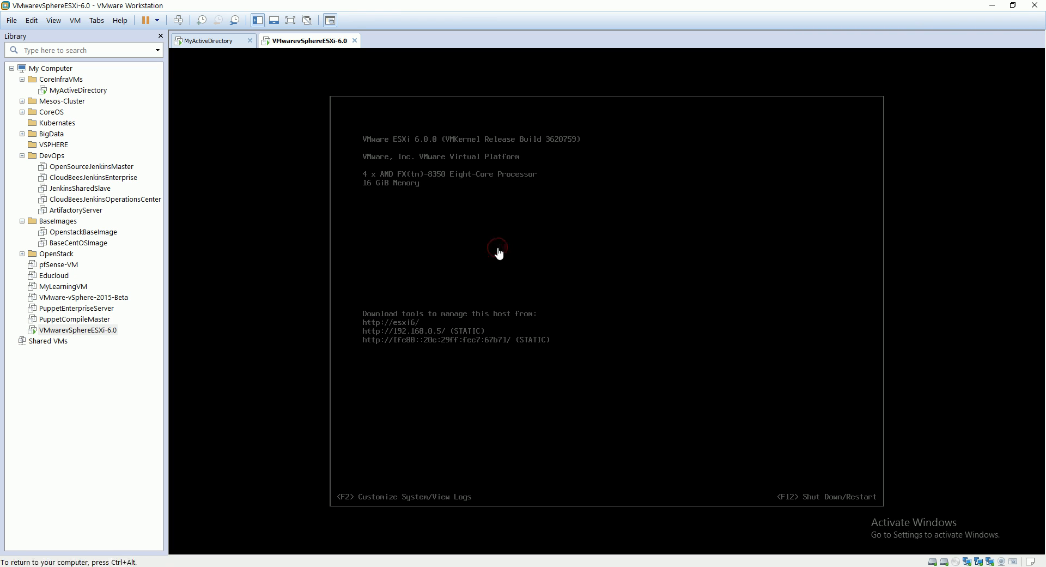
key(ctrl+alt)
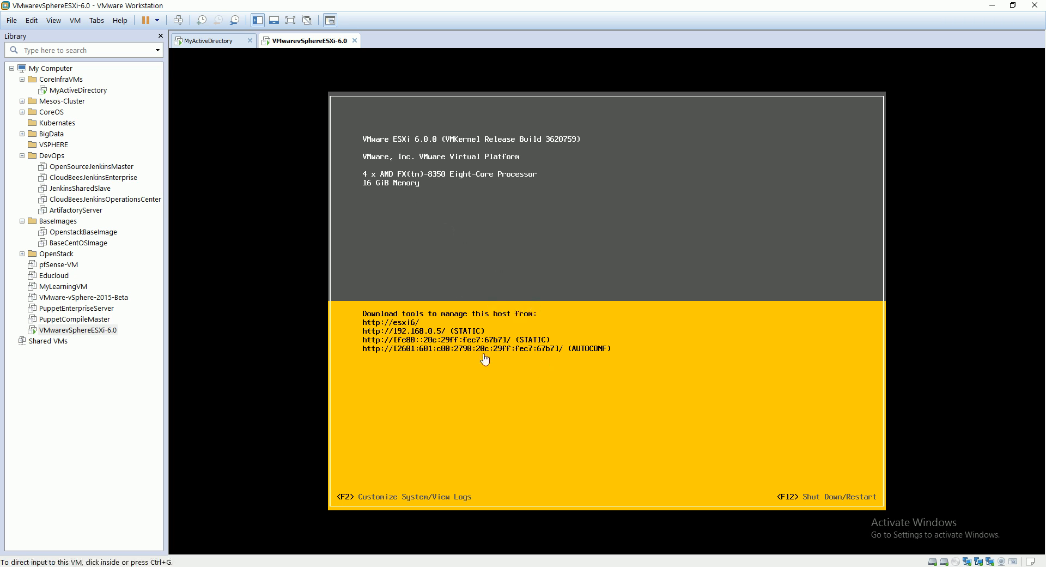
click(505, 265)
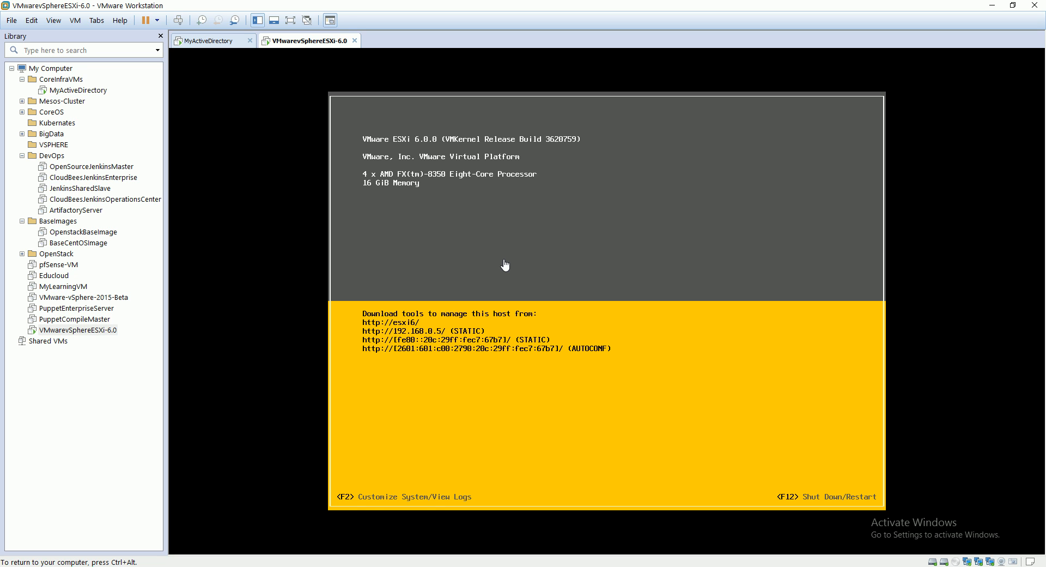
key(F2)
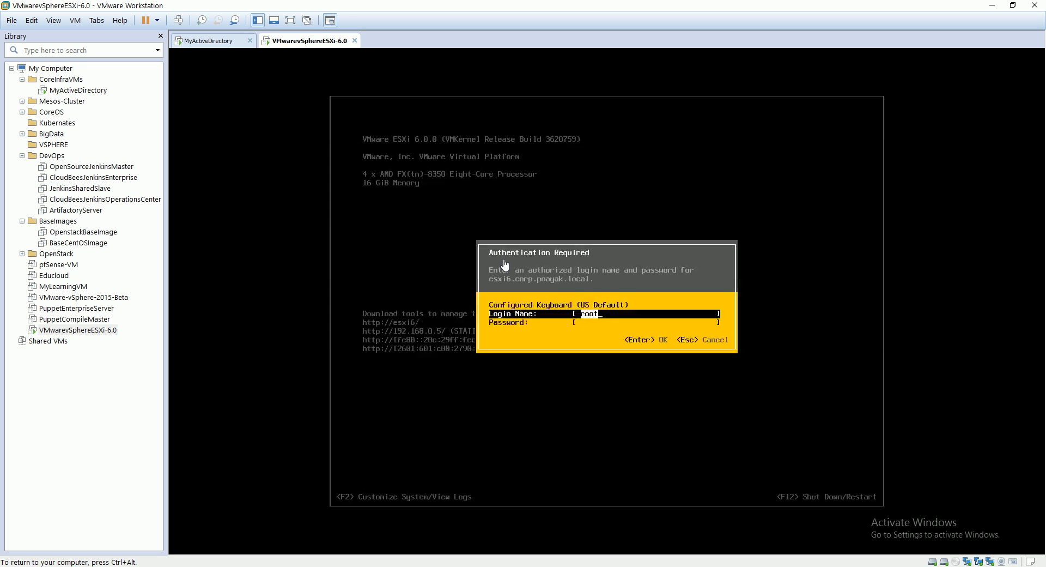
key(Tab)
text(********)
key(Return)
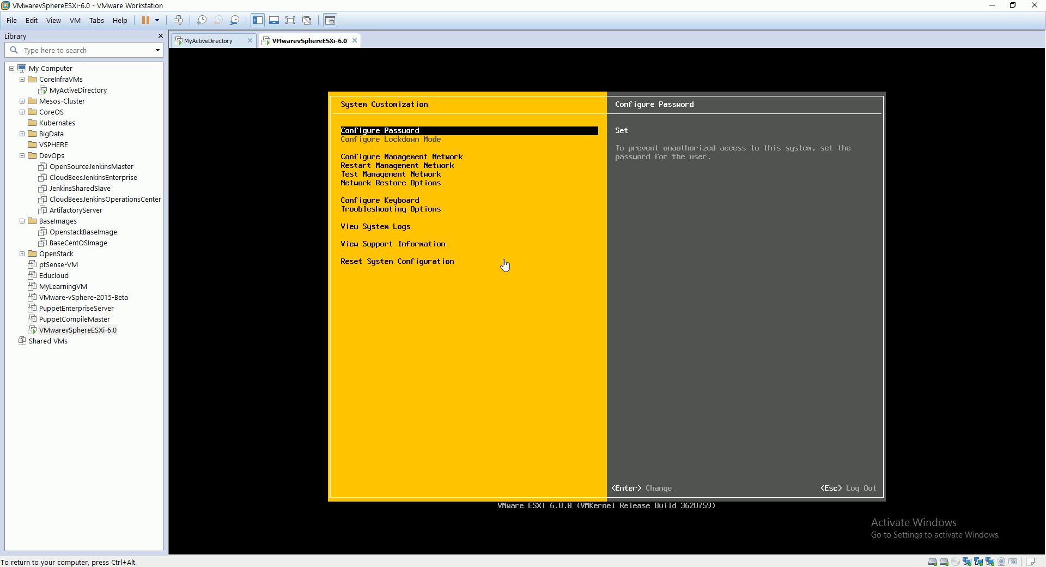
Open the network adapter selection within the host's management network configuration.
key(Down)
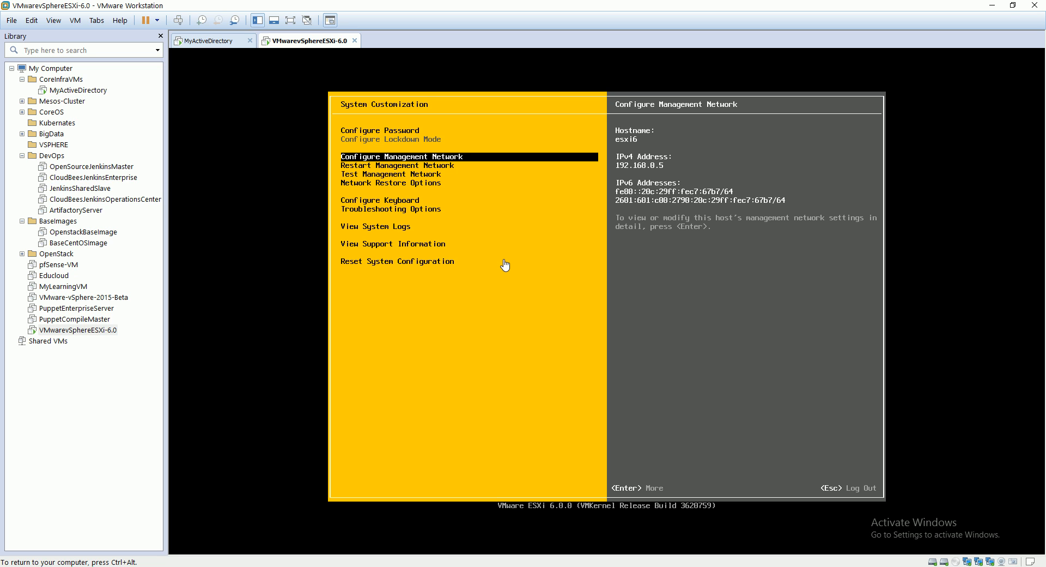
key(Return)
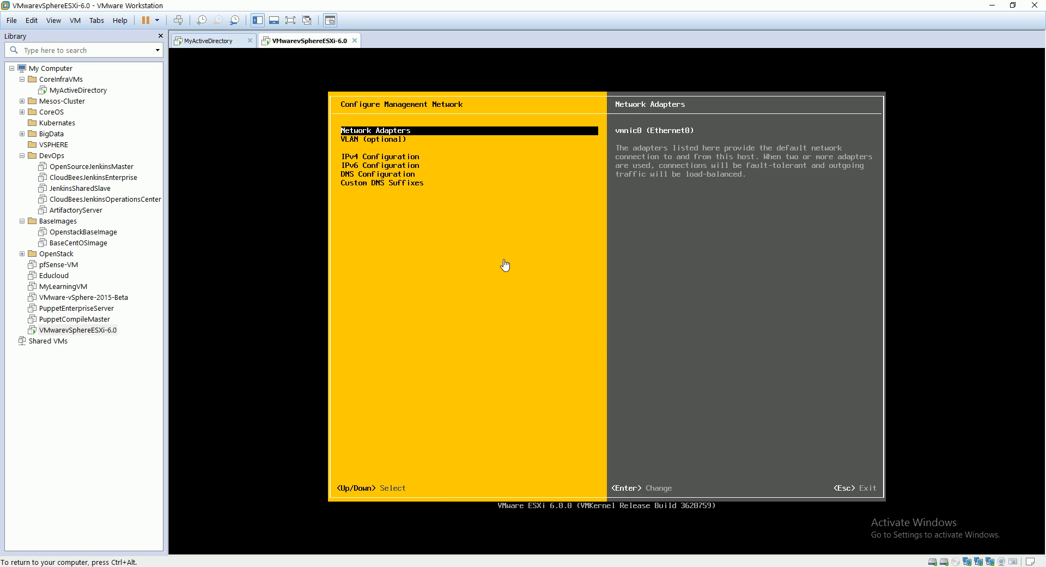
key(Return)
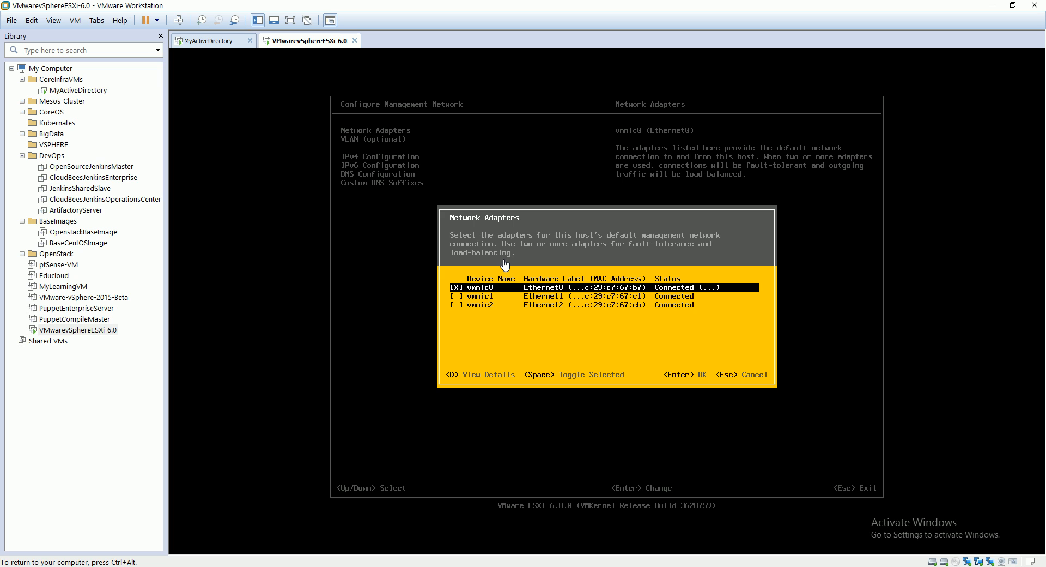
key(ctrl+alt)
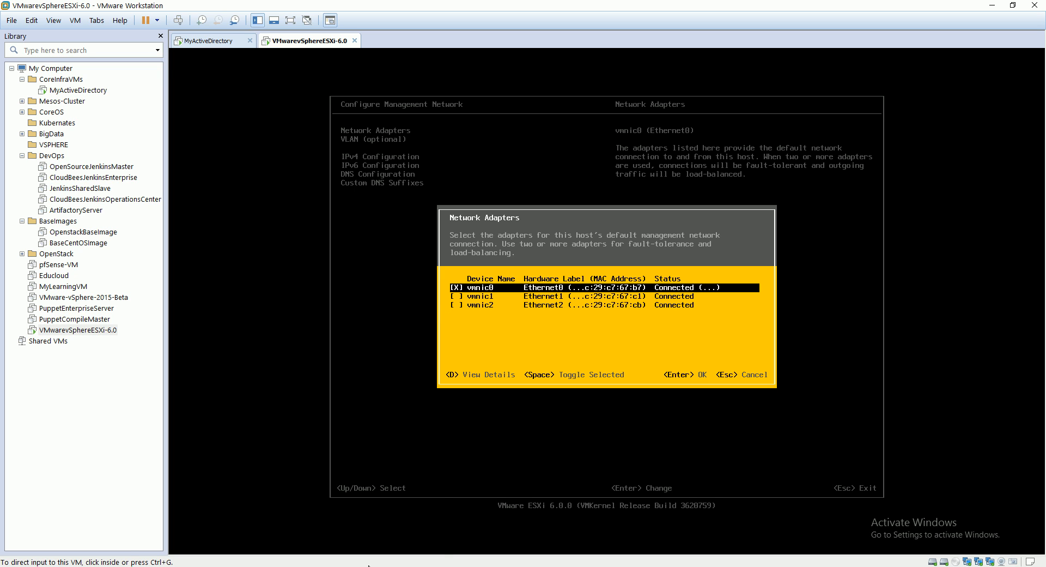
mouse_move(368, 564)
click(377, 527)
mouse_move(368, 565)
click(290, 505)
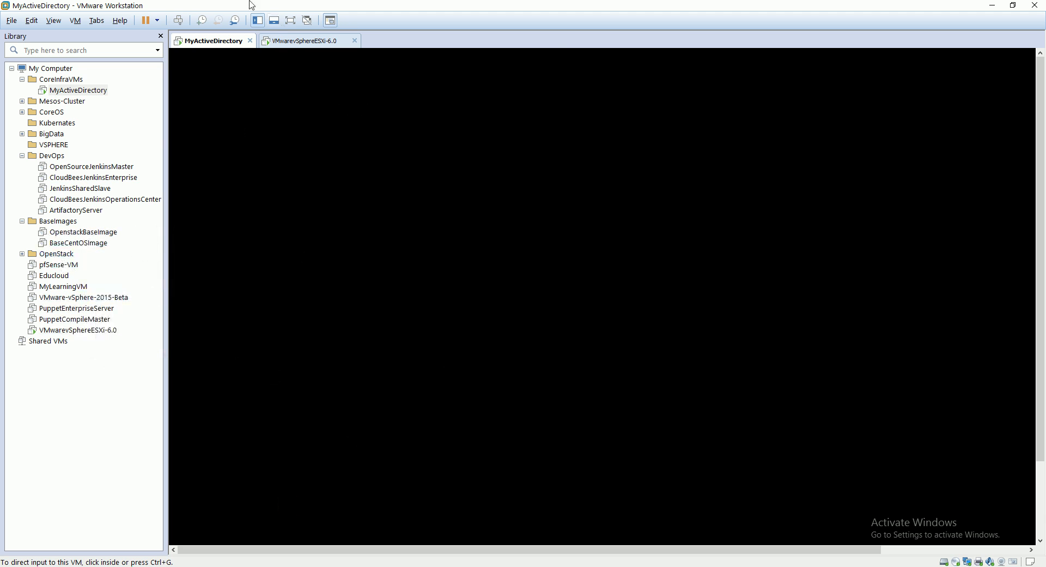
click(286, 44)
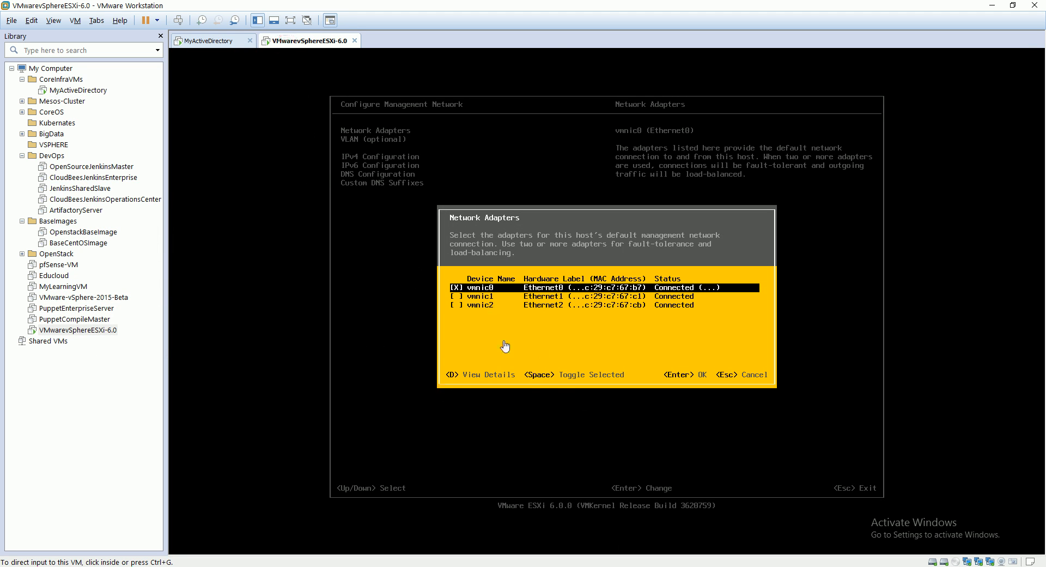
Review the three network adapters in the VMwarevSphereESXi-6.0 virtual machine settings and leave the settings without changes.
right_click(109, 334)
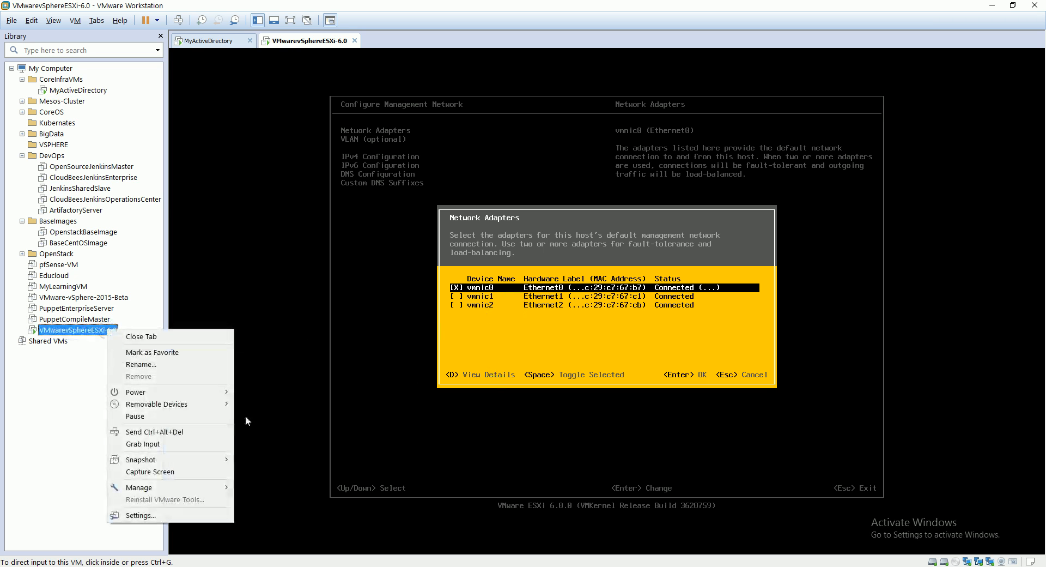
click(179, 515)
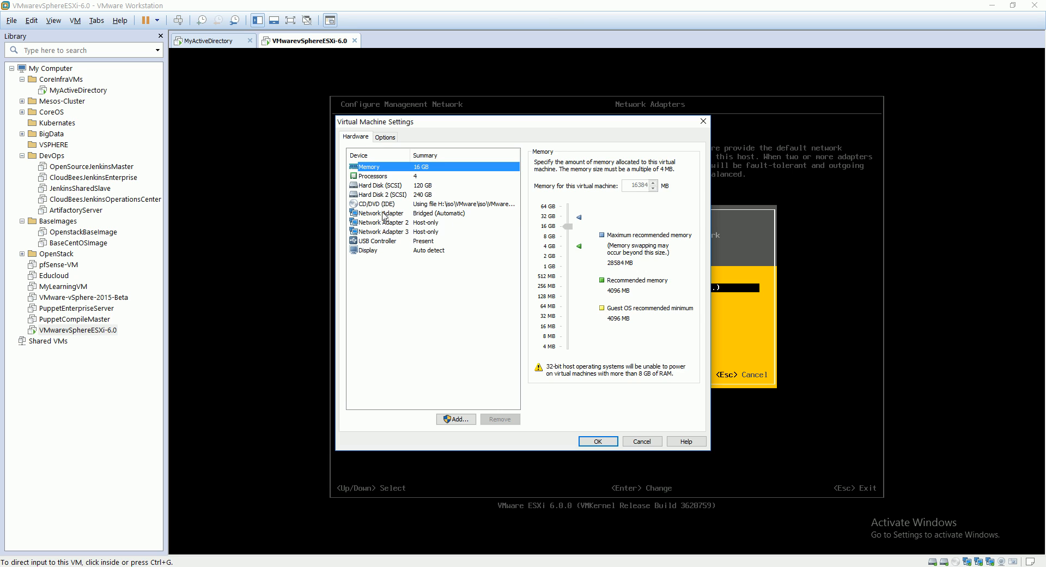
click(383, 214)
click(385, 223)
click(397, 233)
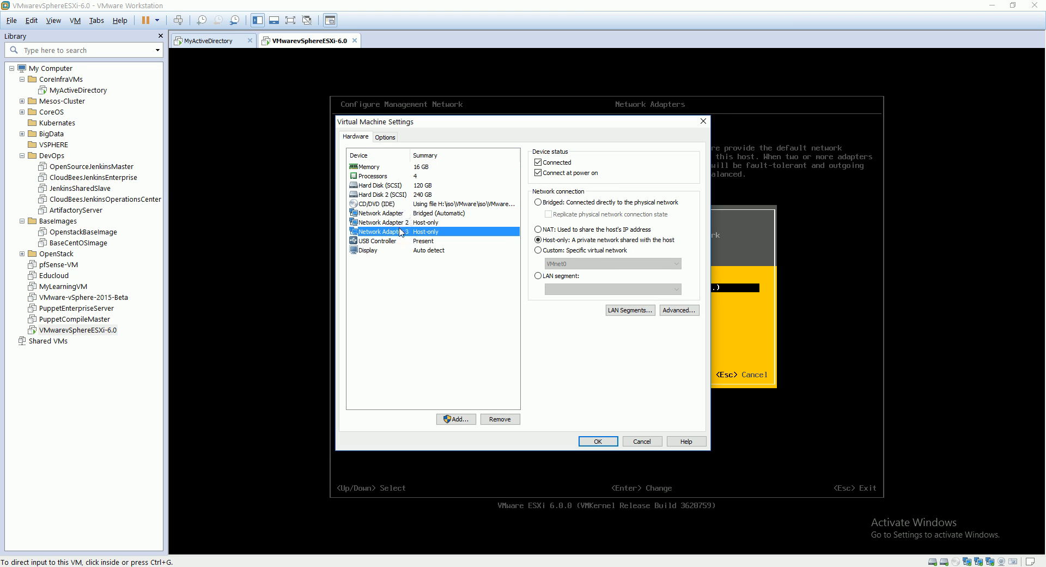
click(649, 445)
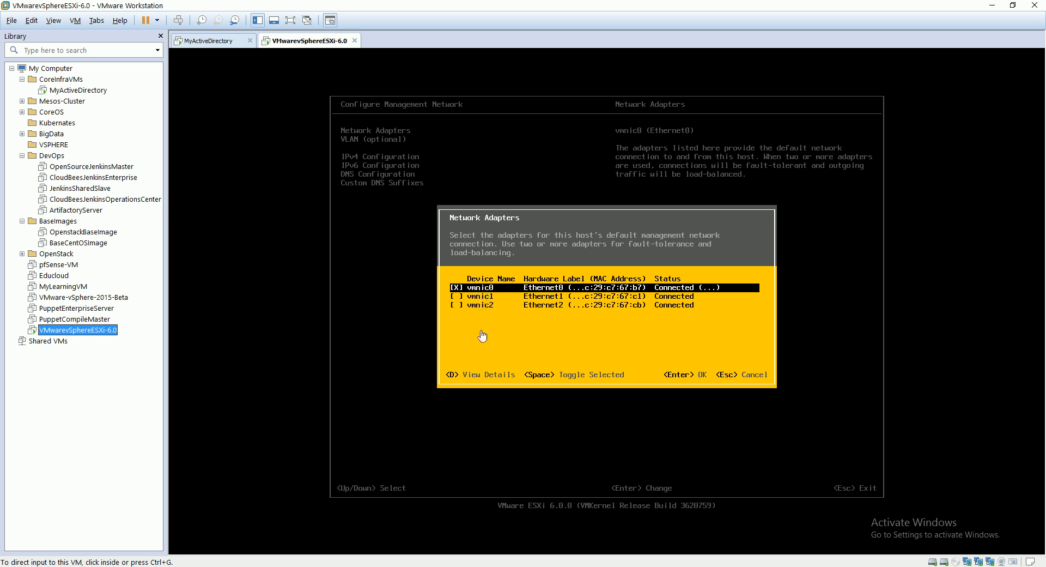
Keep vmnic0 as the management network adapter and open the IPv4 configuration.
click(543, 299)
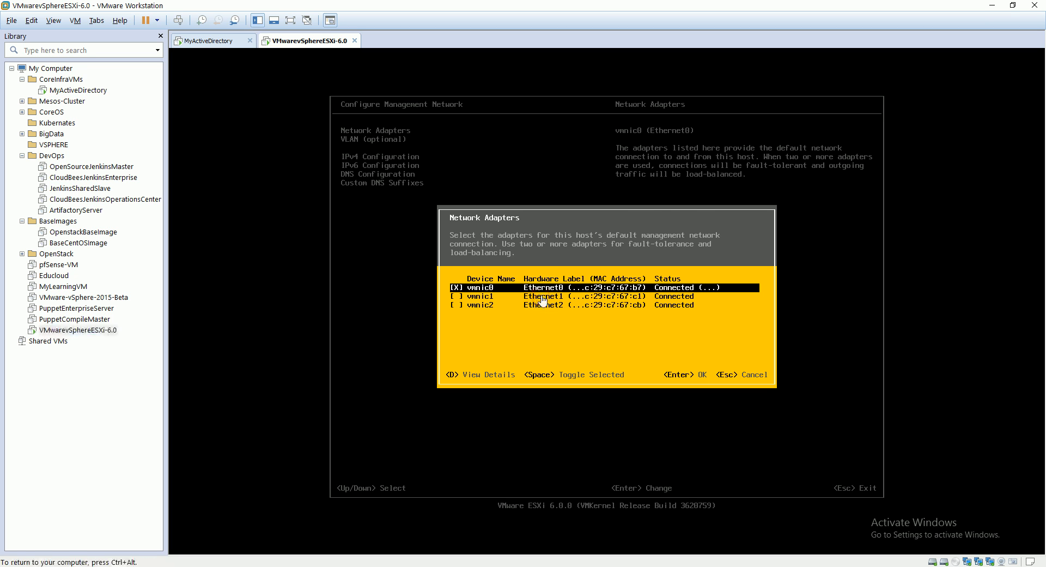
key(Return)
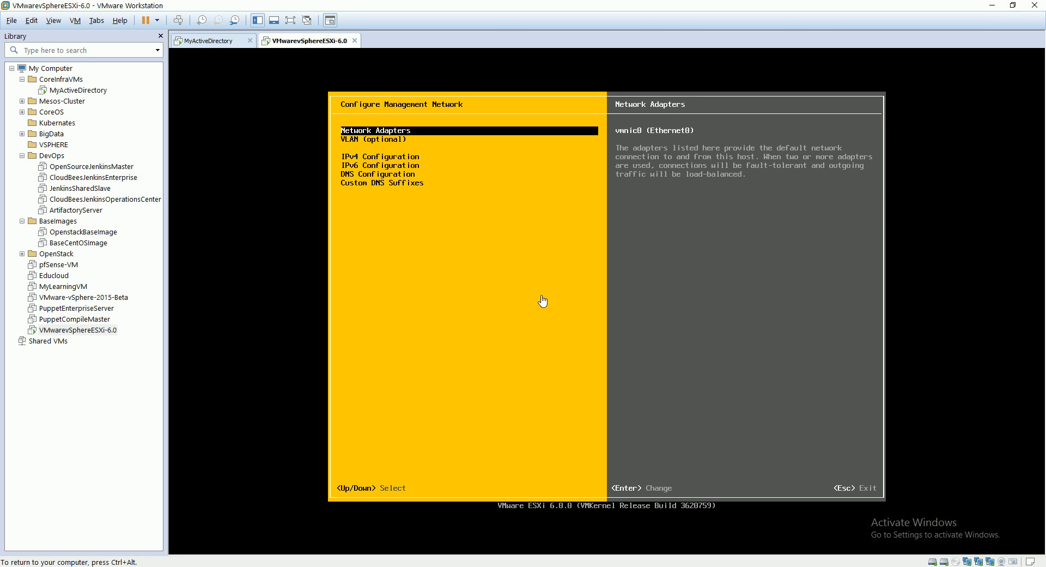
key(Down)
key(Down)
key(Return)
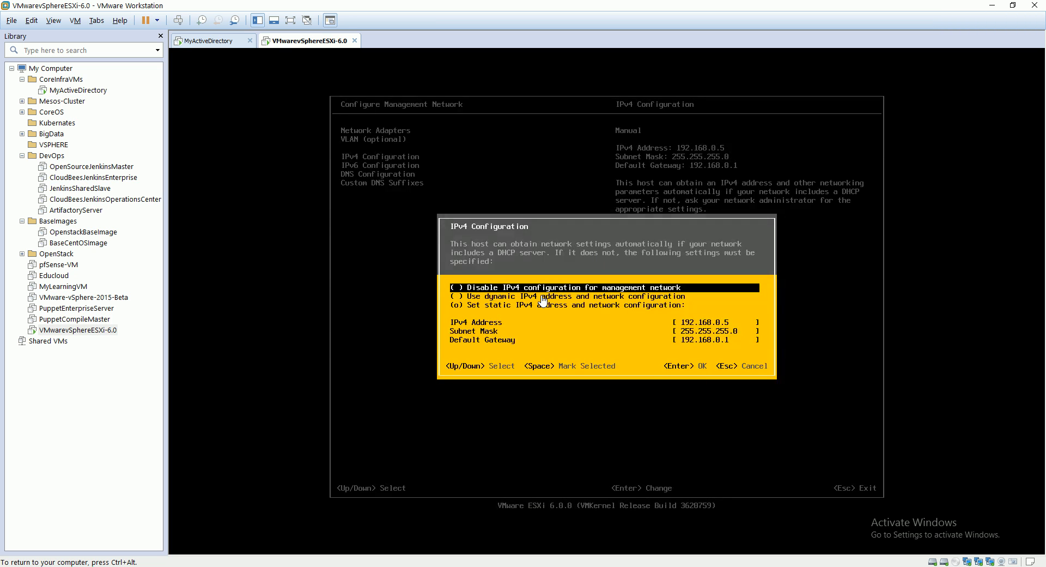
Mark the option to set a static IPv4 address and network configuration for the management network.
key(space)
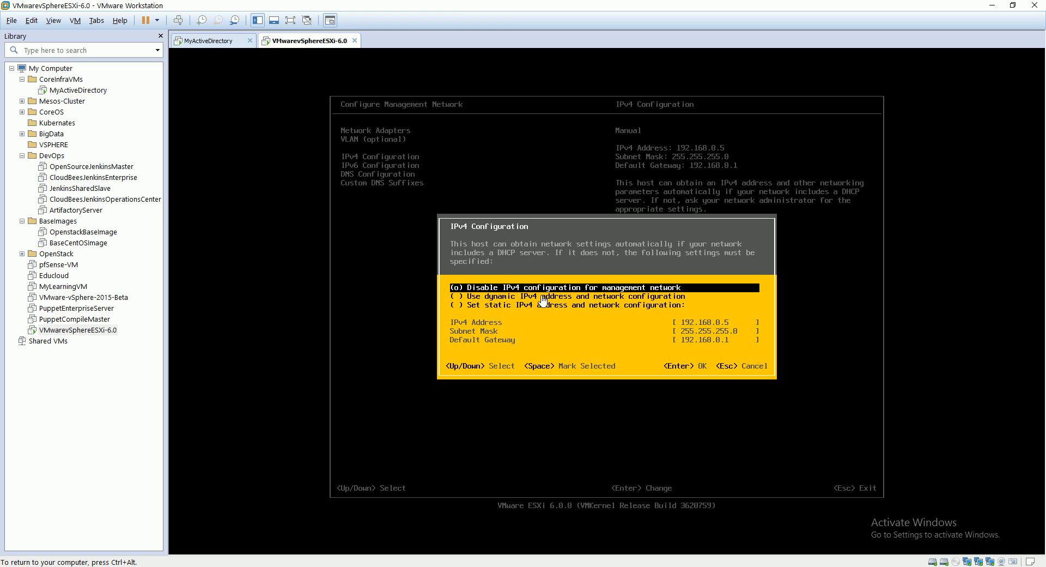
key(Down)
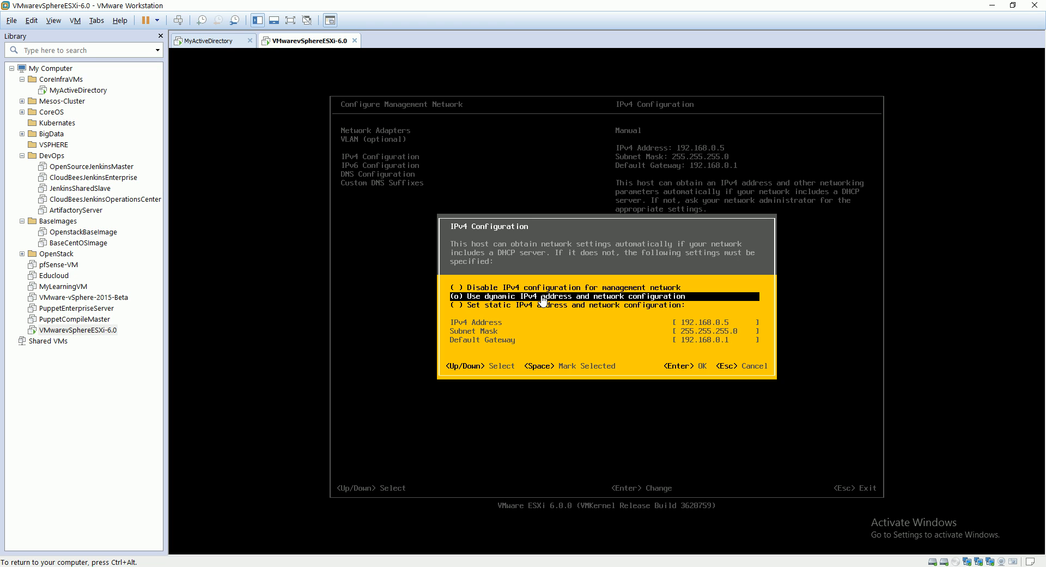
key(Down)
key(space)
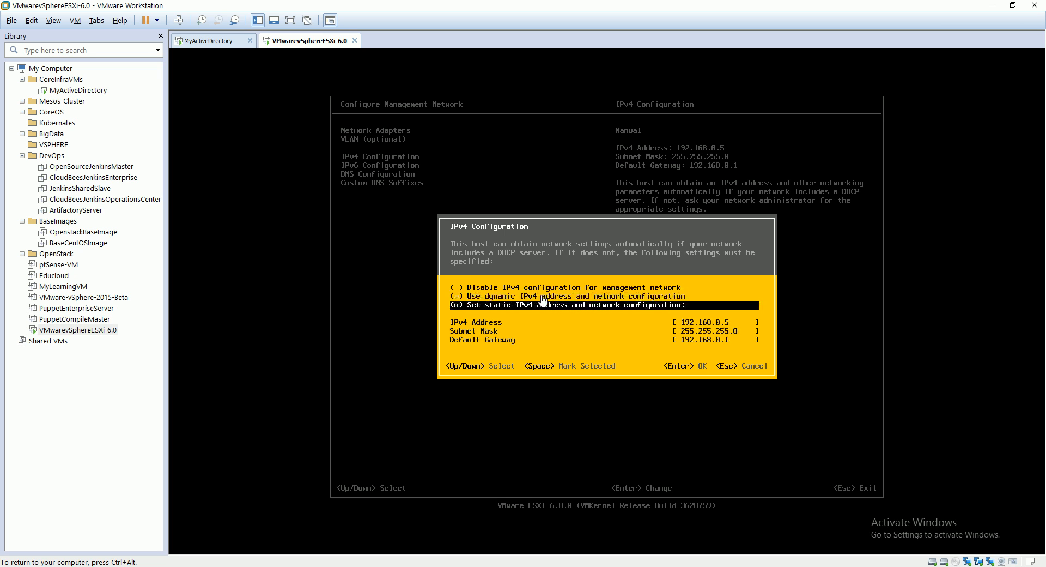
Check the IPv4 address, subnet mask and default gateway entries, and accept the IPv4 configuration.
key(Down)
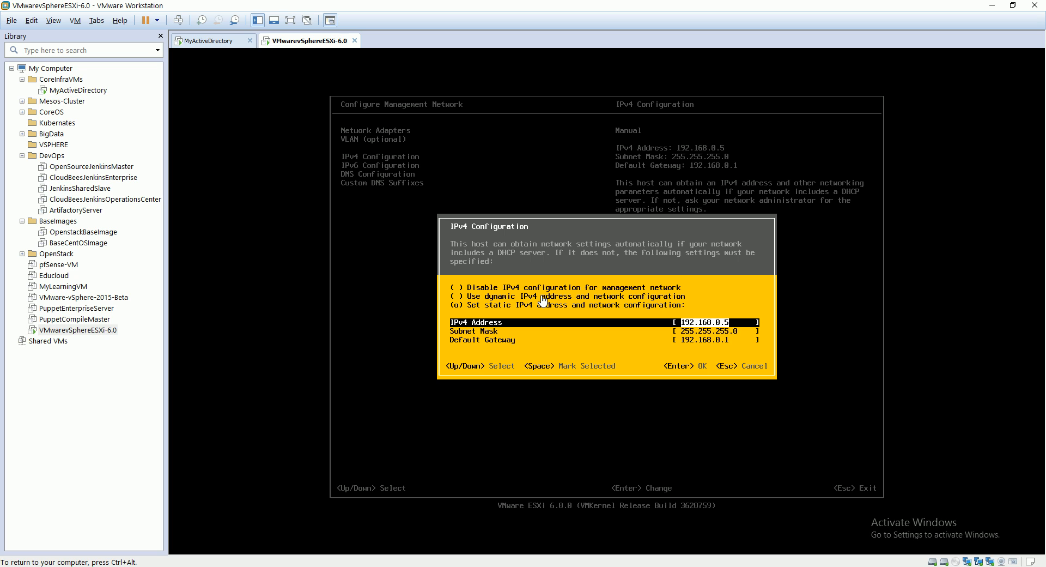
key(Right)
key(Down)
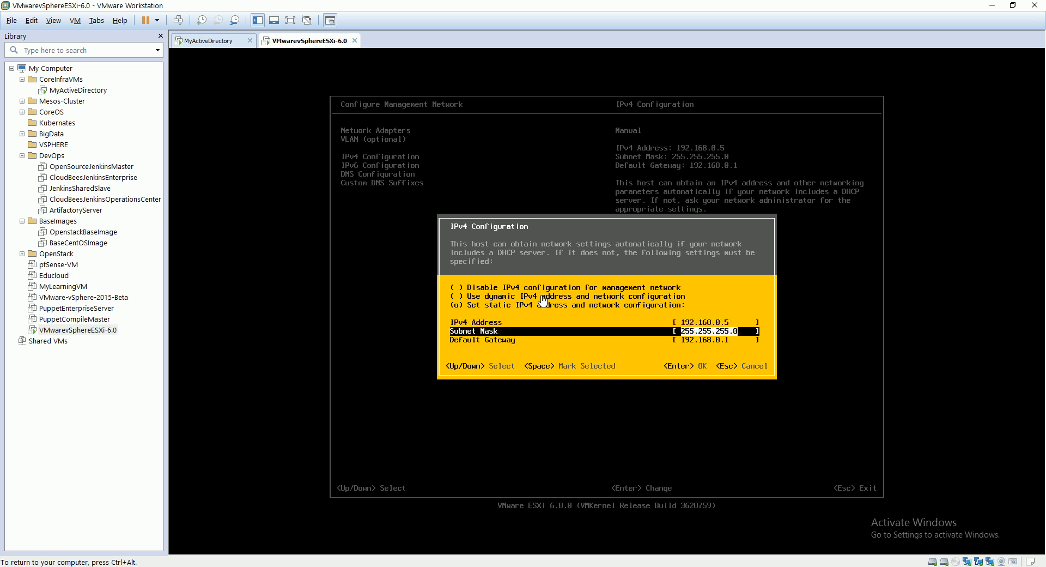
key(Down)
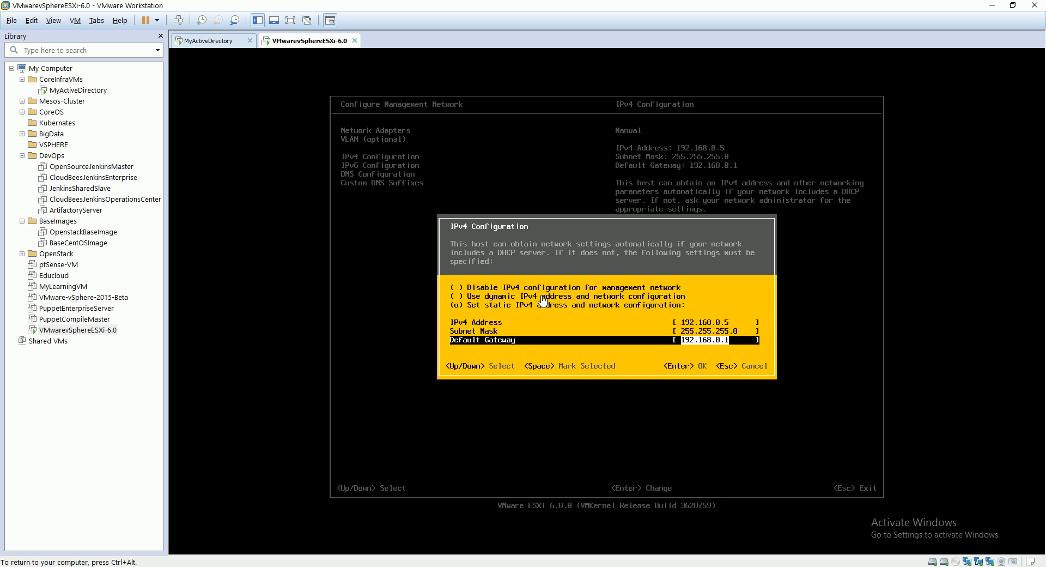
key(Up)
key(Up)
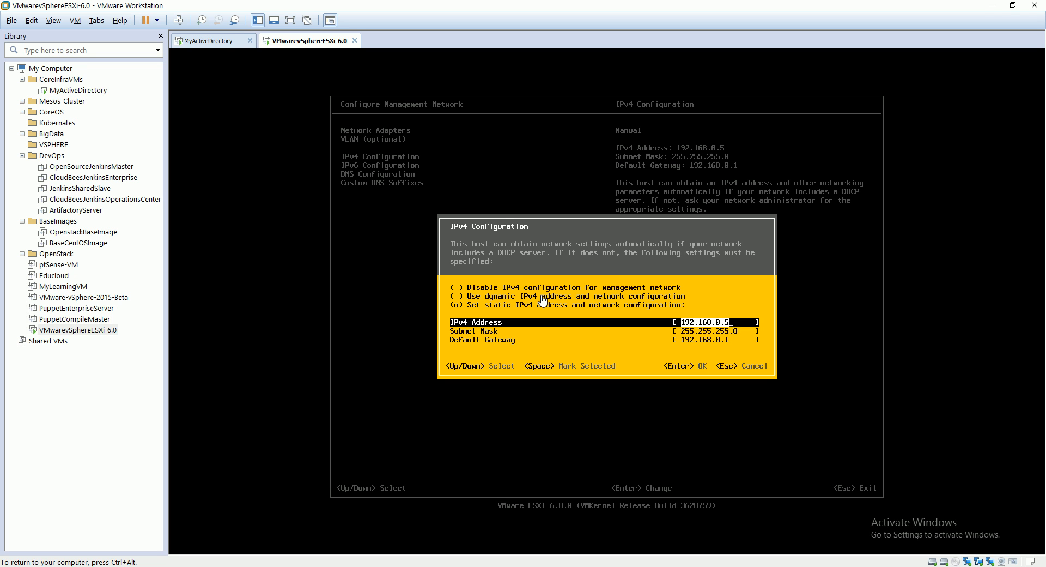
key(Return)
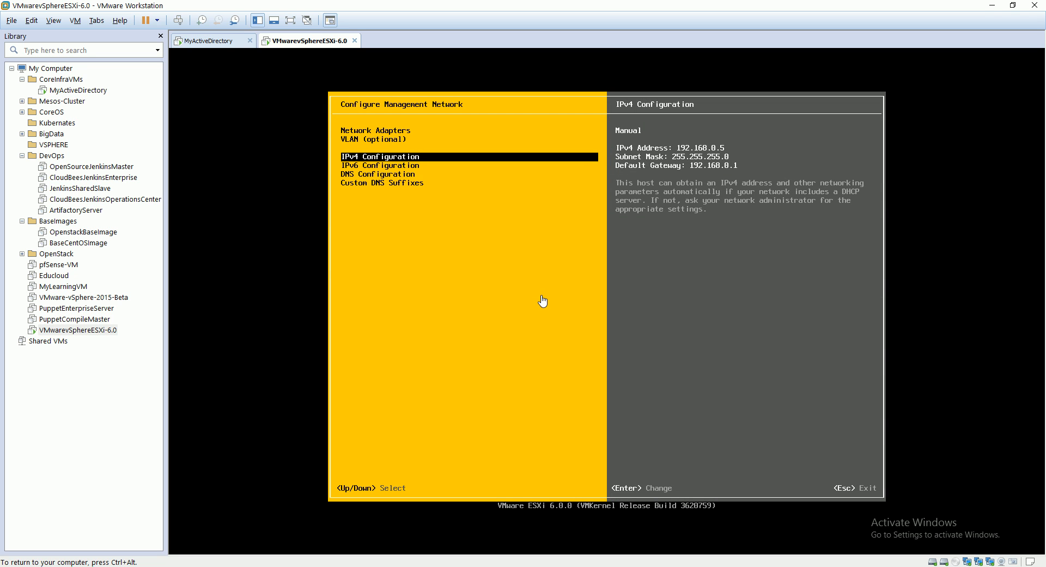
Open the DNS configuration of the management network.
key(Down)
key(Down)
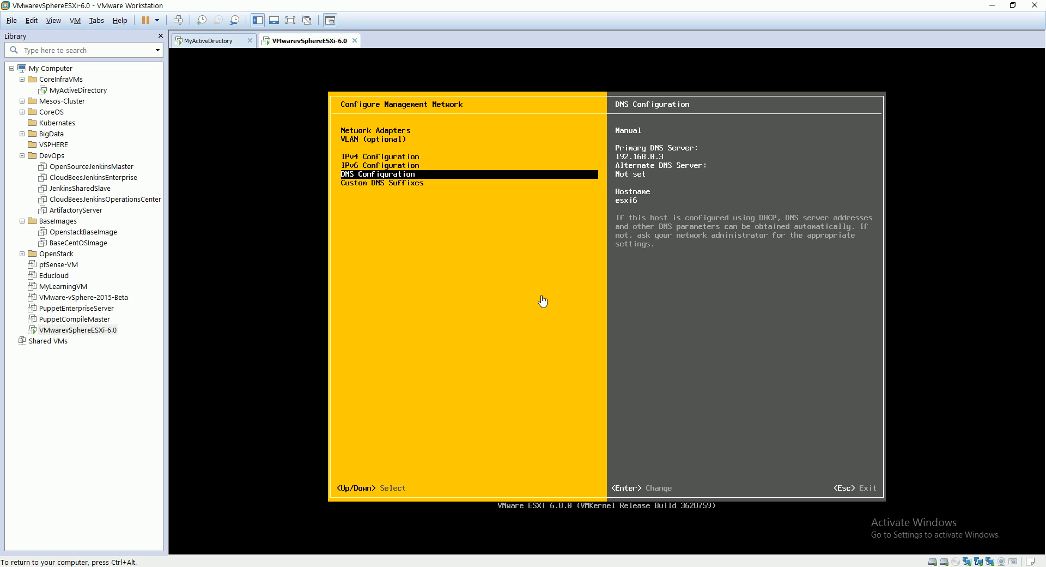
key(Return)
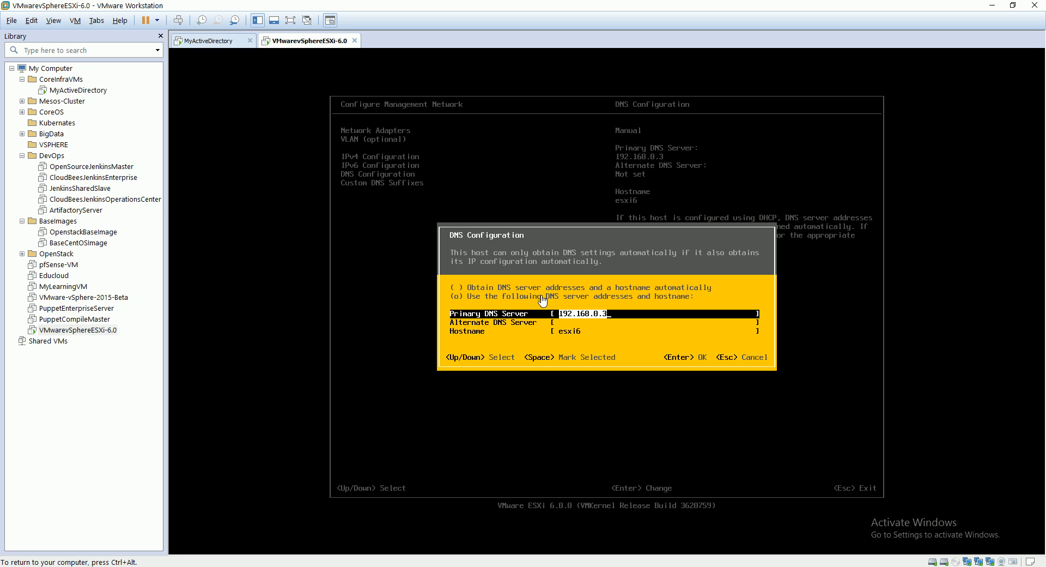
Look at the MyActiveDirectory virtual machine and return to the ESXi host's DNS configuration.
key(ctrl+alt)
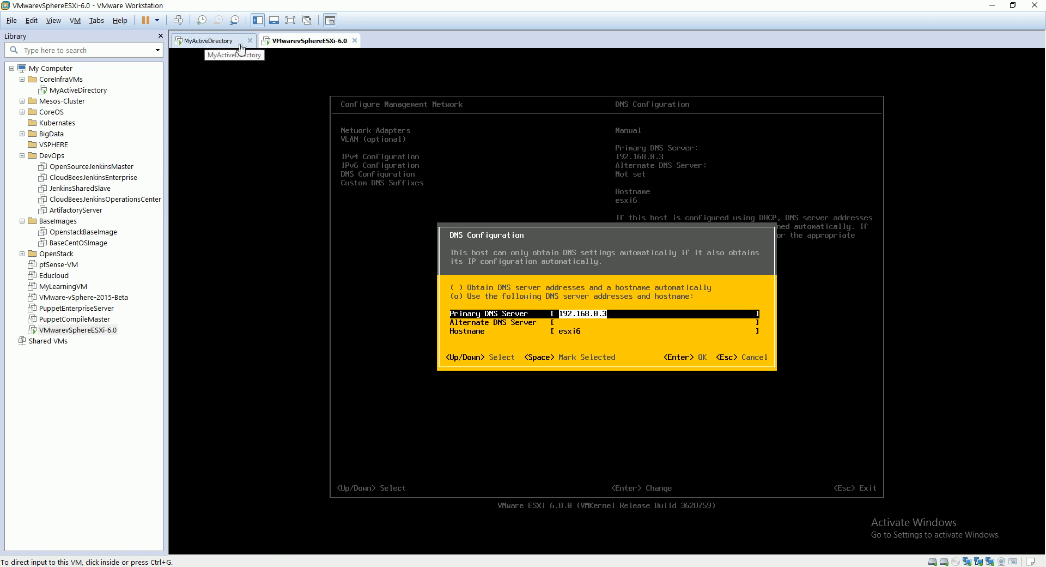
click(224, 41)
click(624, 324)
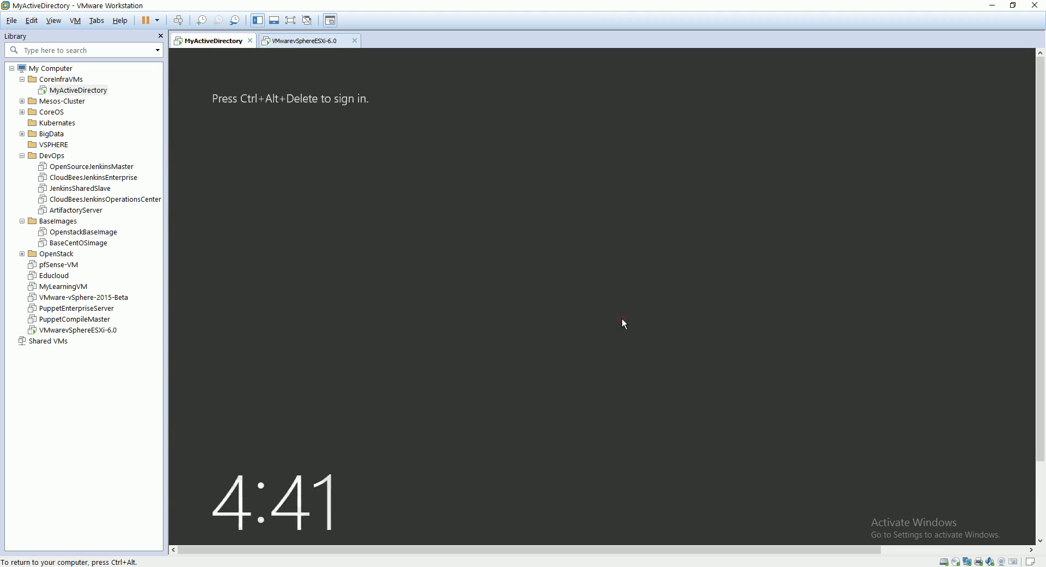
key(ctrl+alt)
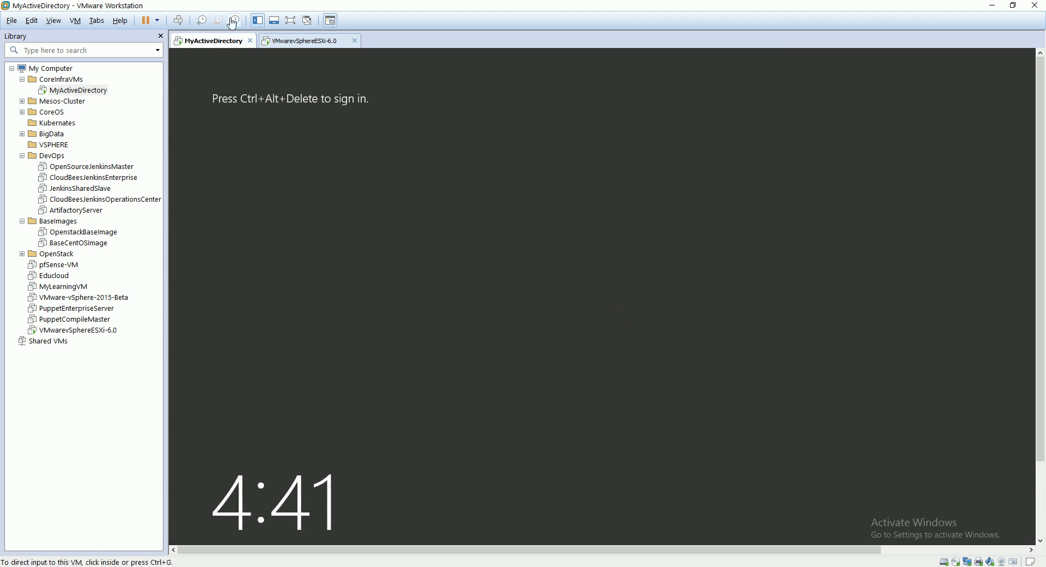
click(286, 46)
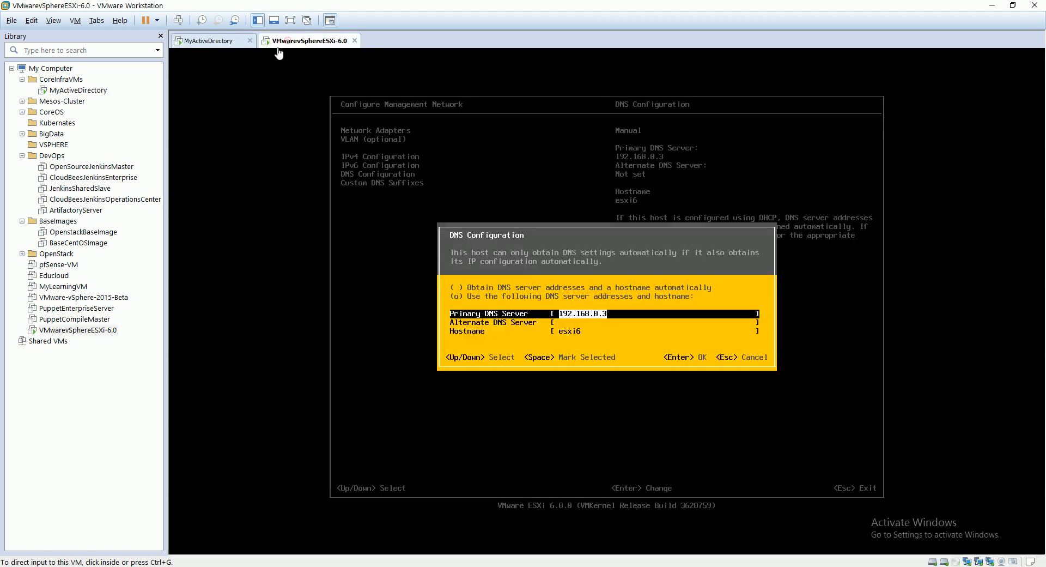
click(566, 343)
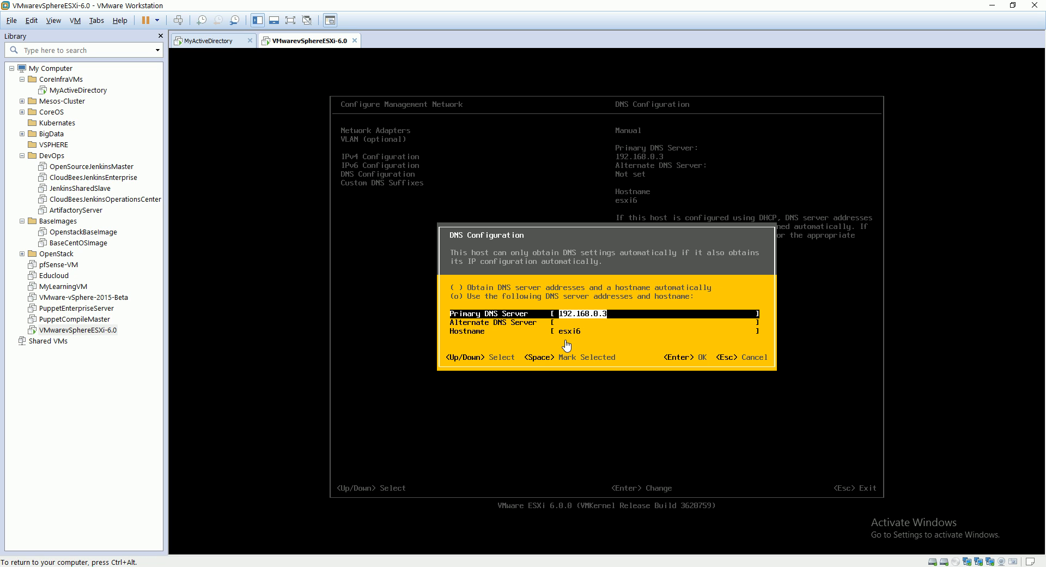
Set the alternate DNS server to 192.168.0.1 and move on to the hostname entry.
key(Down)
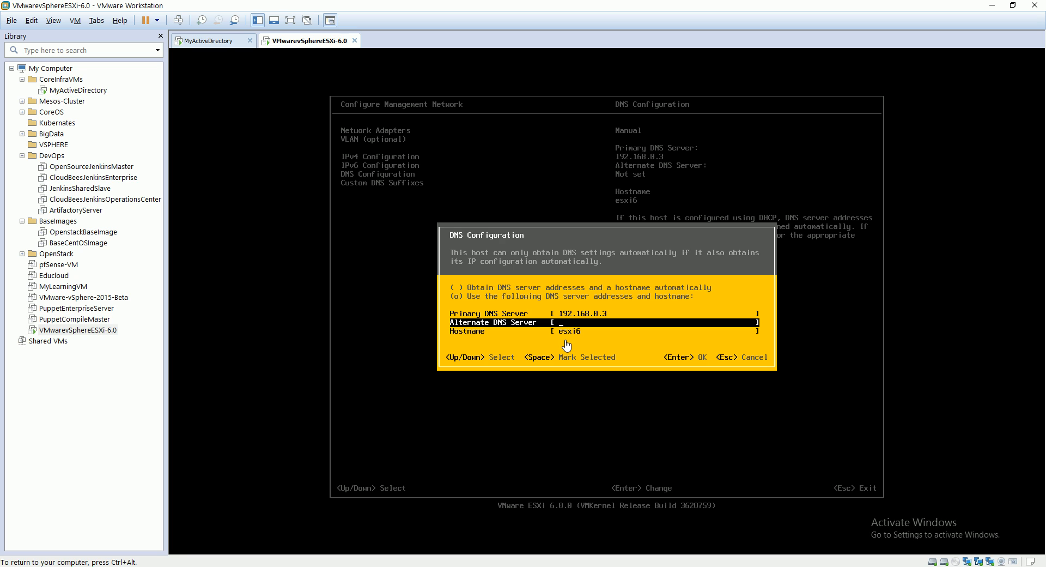
text(192.168.0.1)
key(Down)
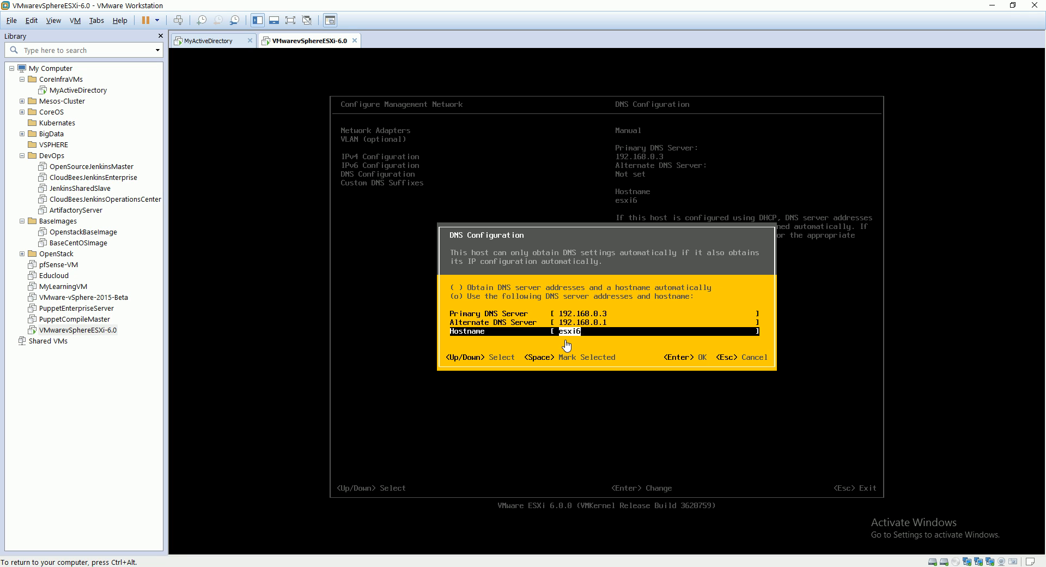
Accept the DNS configuration and leave the management network configuration, applying the changes.
key(Return)
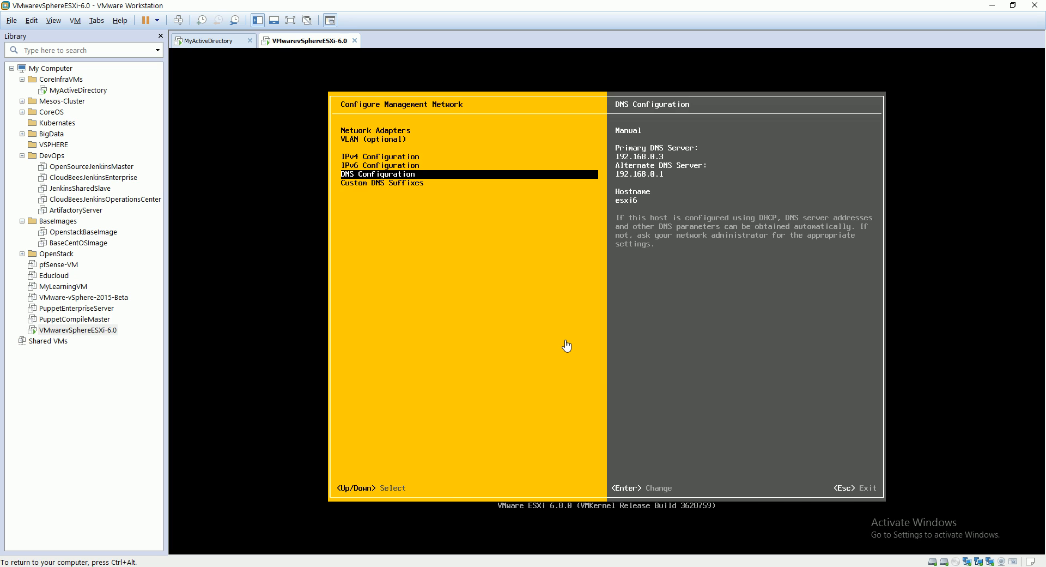
key(Escape)
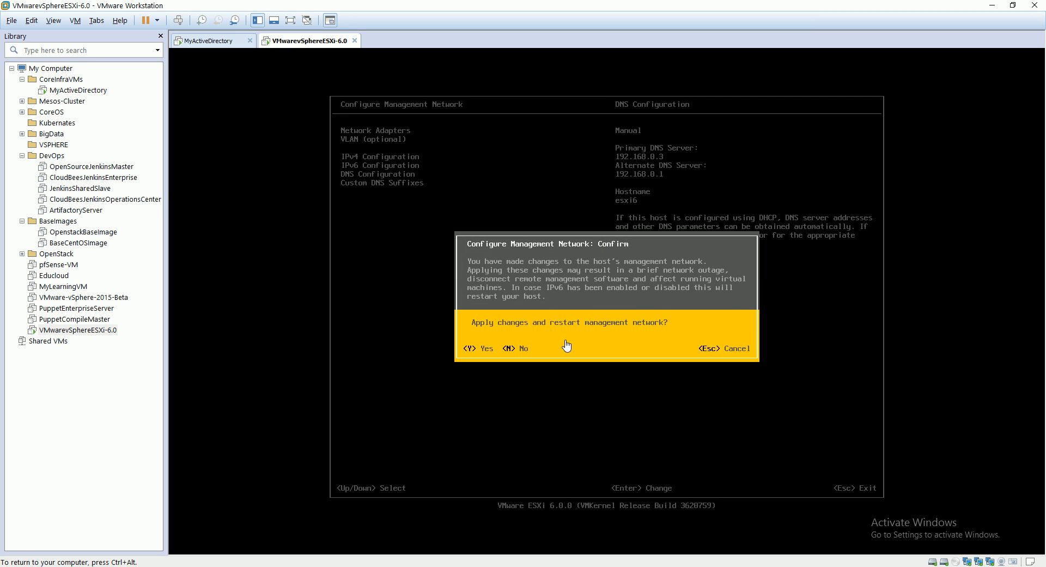
key(Escape)
key(Escape)
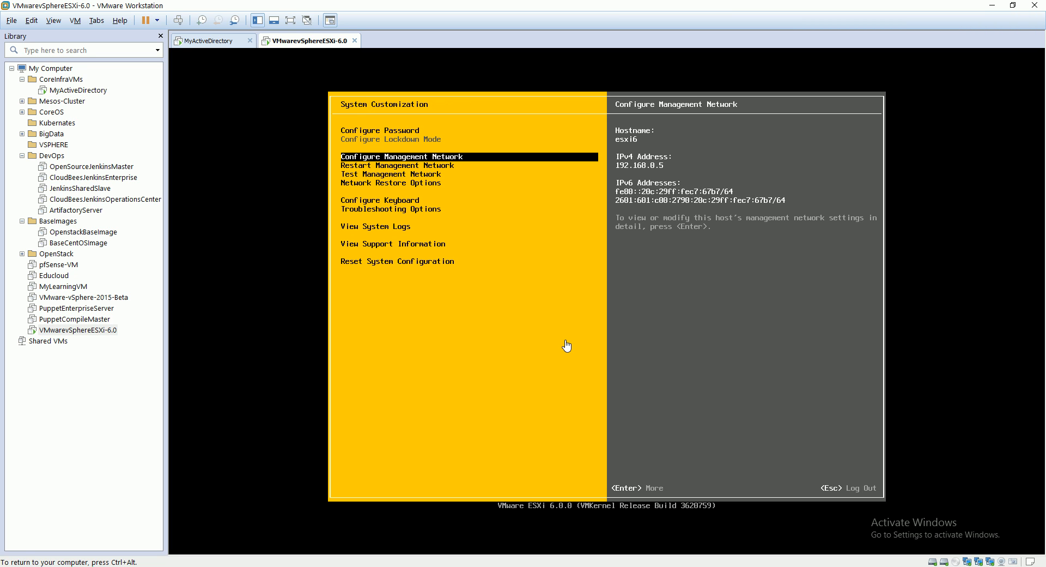
Run the management network test with its default ping addresses and hostname, and log out of System Customization.
key(Down)
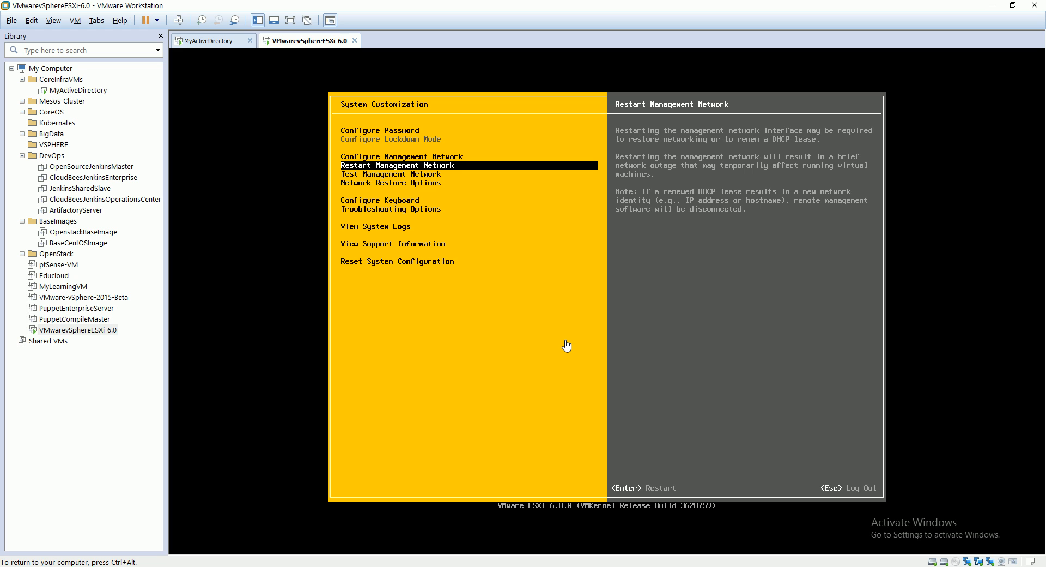
key(Down)
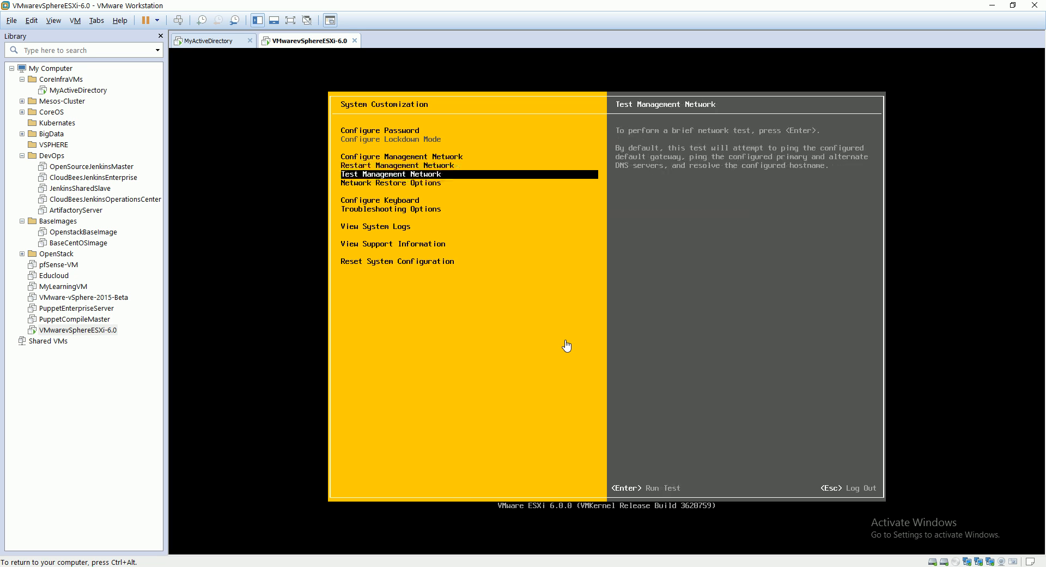
key(Return)
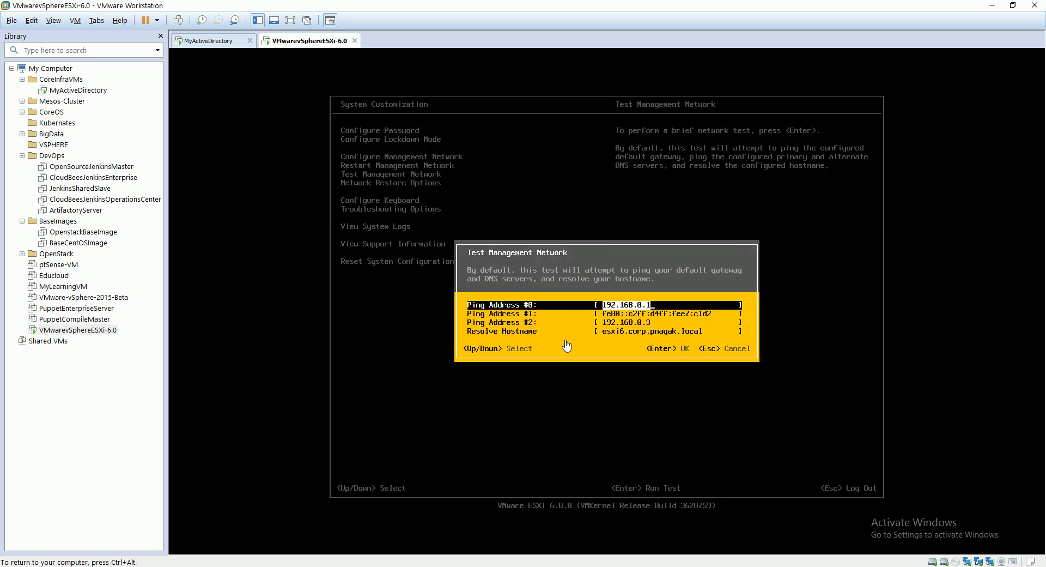
key(Return)
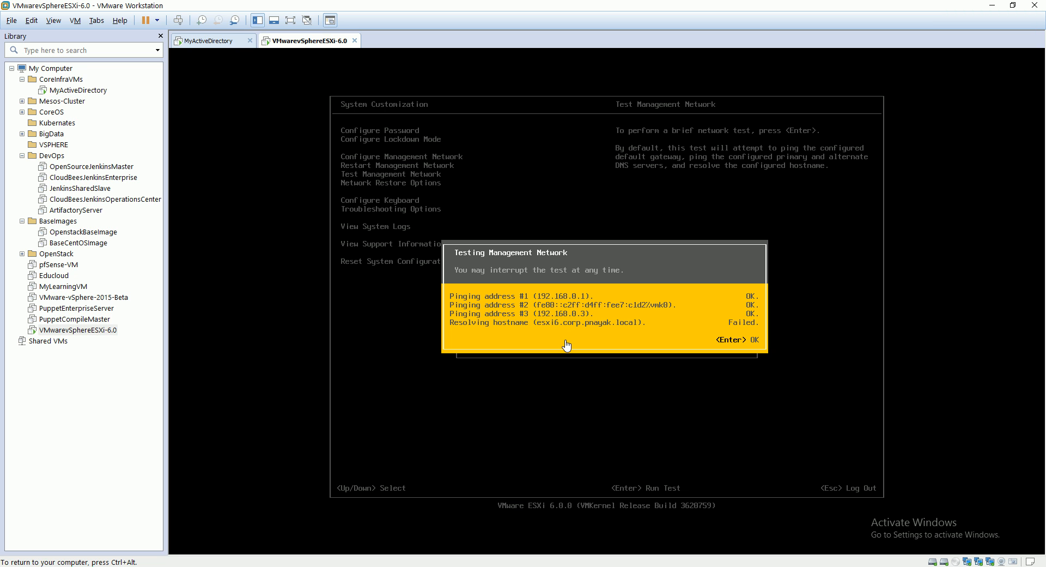
key(Return)
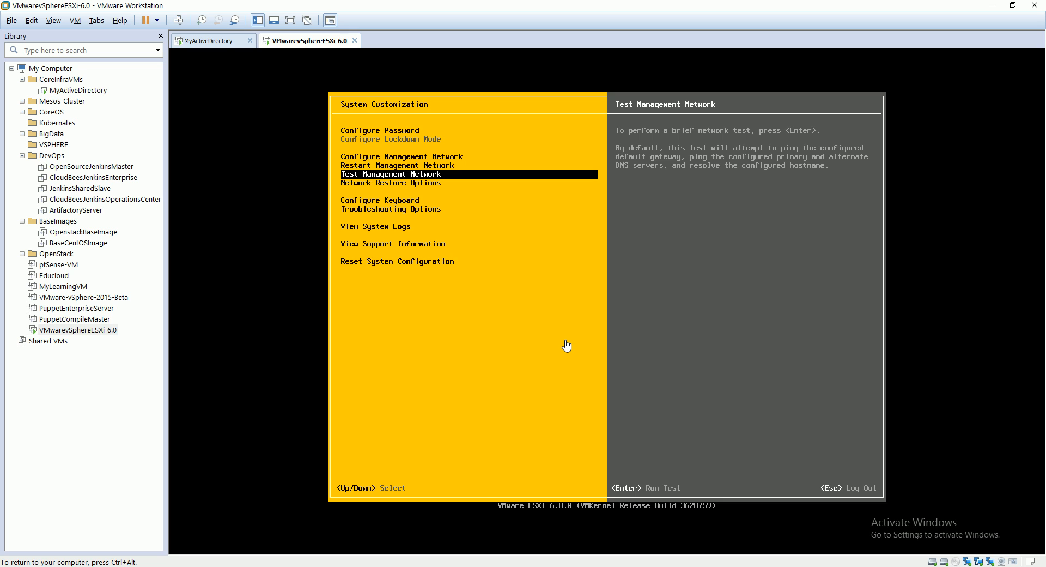
key(Escape)
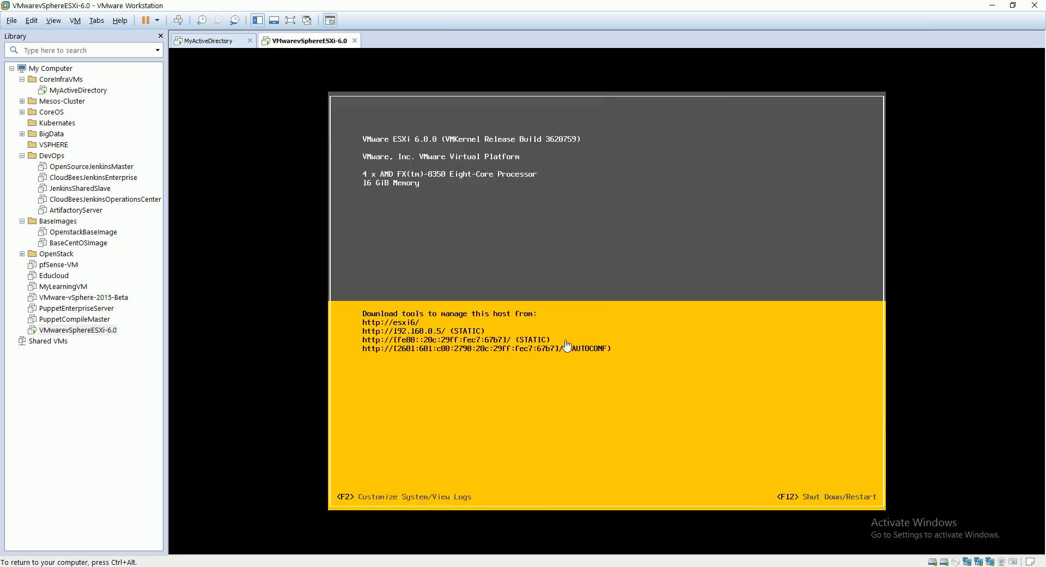
Release the ESXi console, switch to the desktop and locate the VMware vSphere Client shortcut.
key(ctrl+alt)
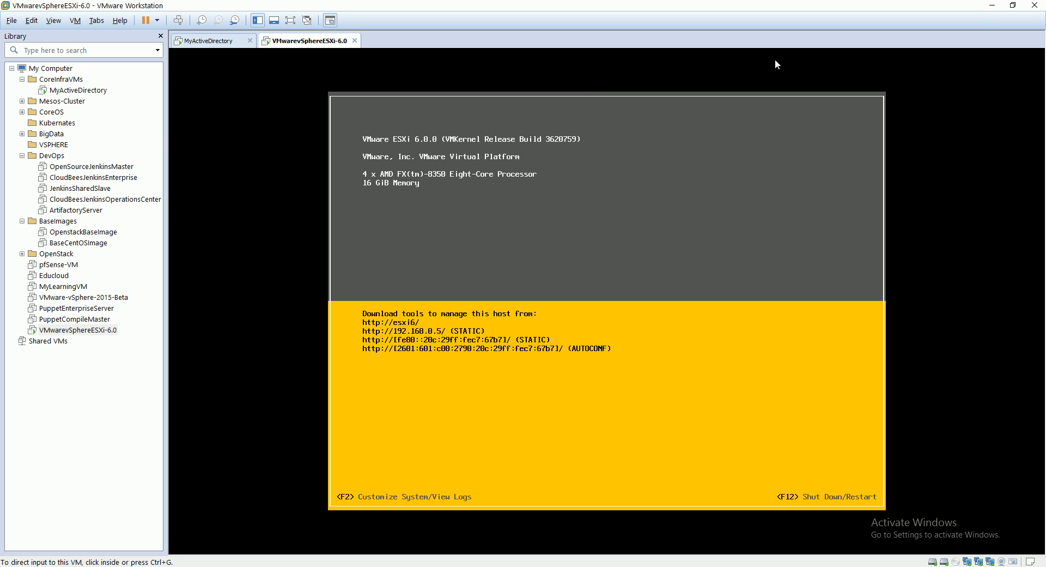
click(992, 7)
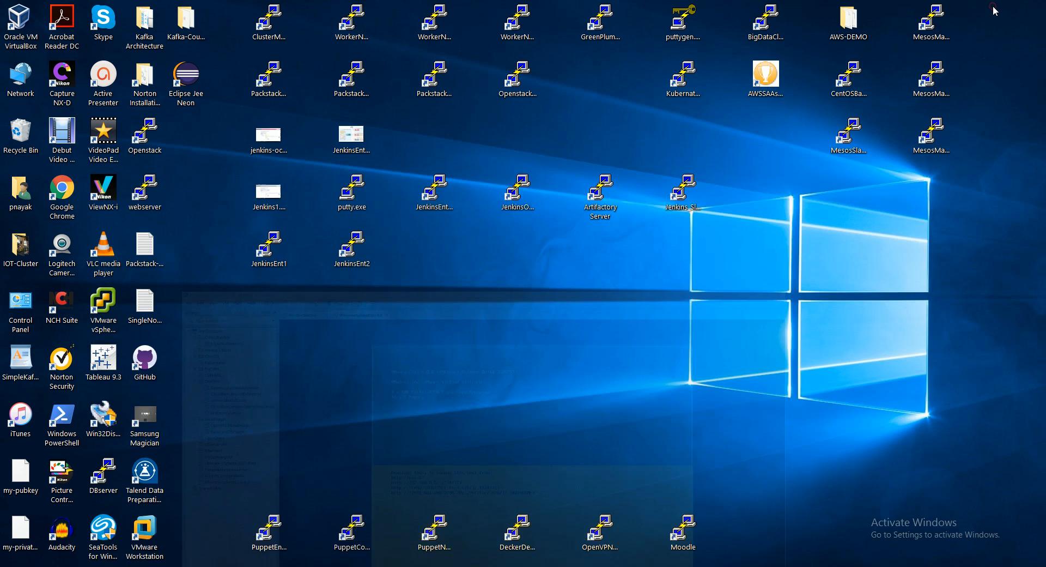
click(103, 303)
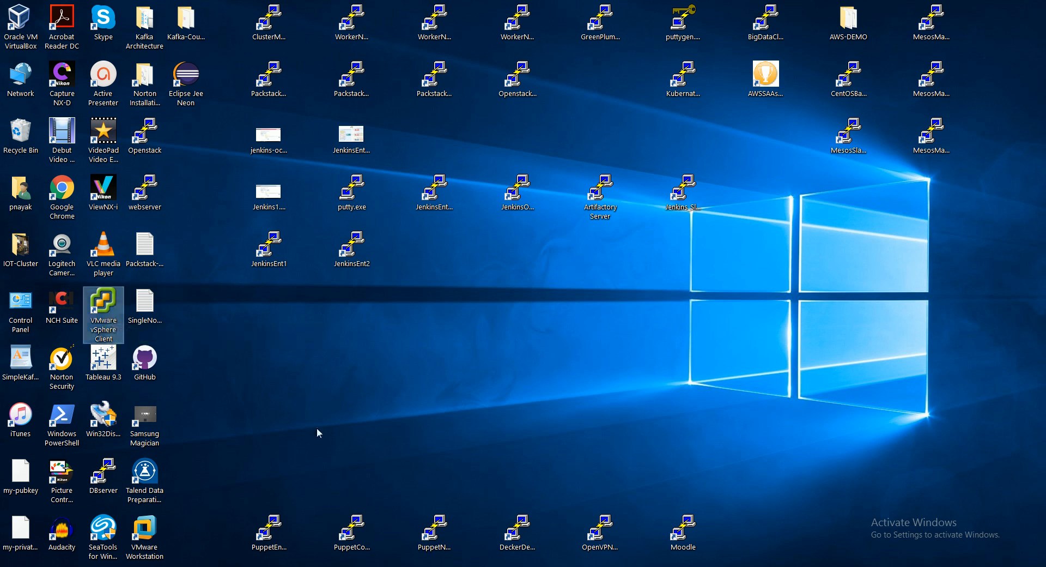
click(396, 373)
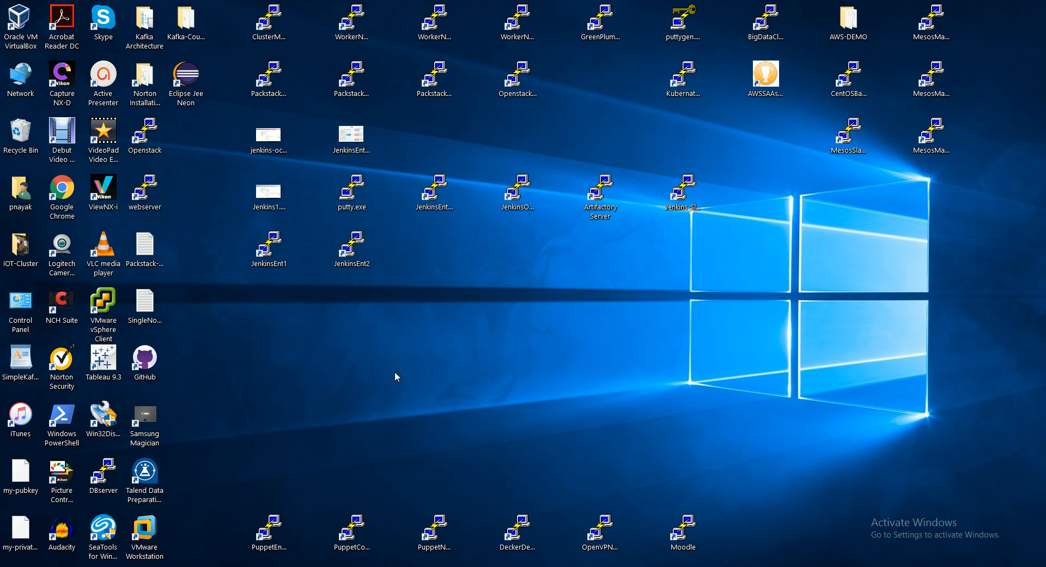
click(103, 310)
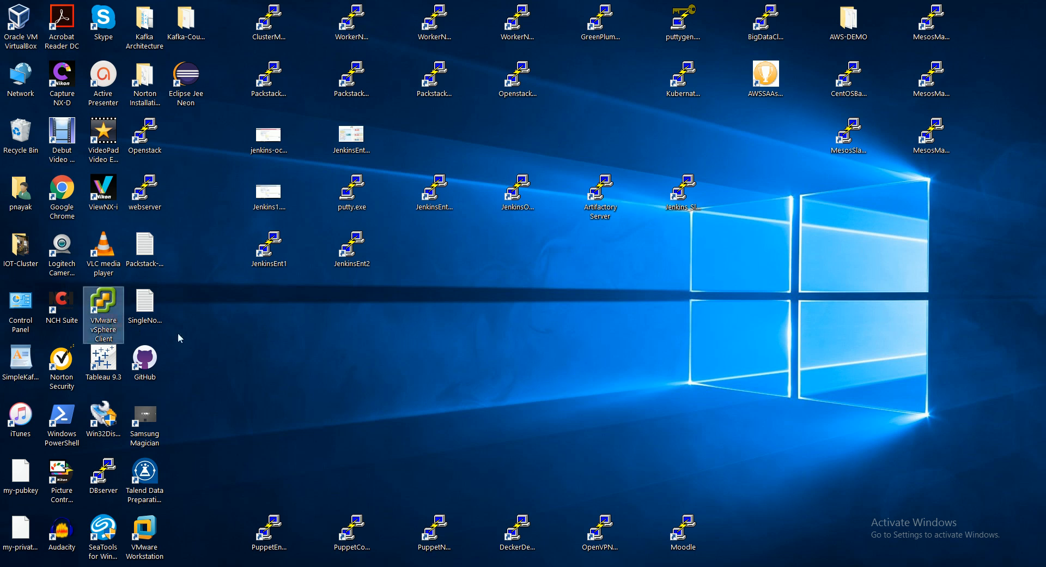
click(300, 418)
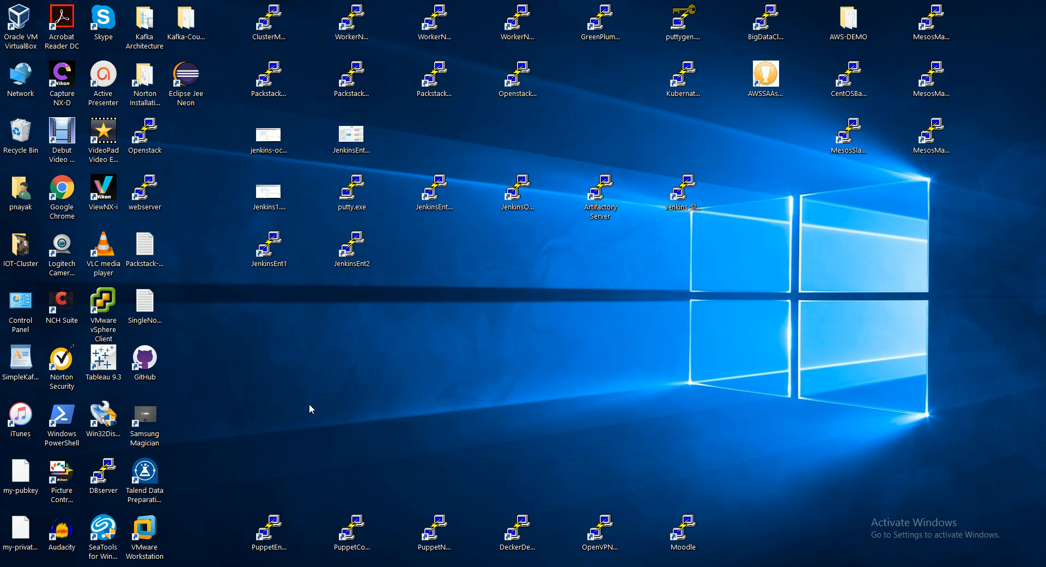
double_click(121, 330)
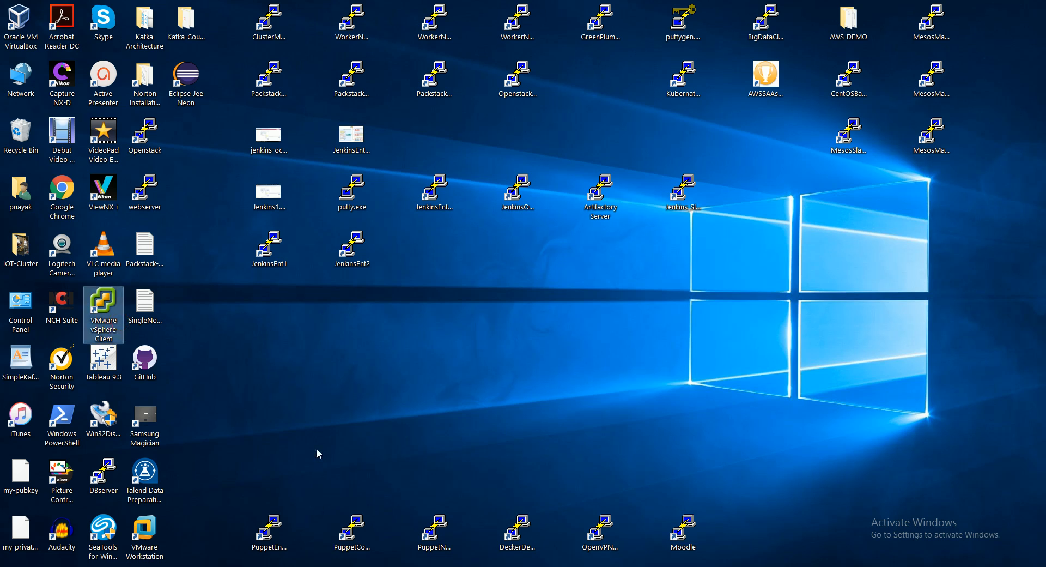
click(339, 401)
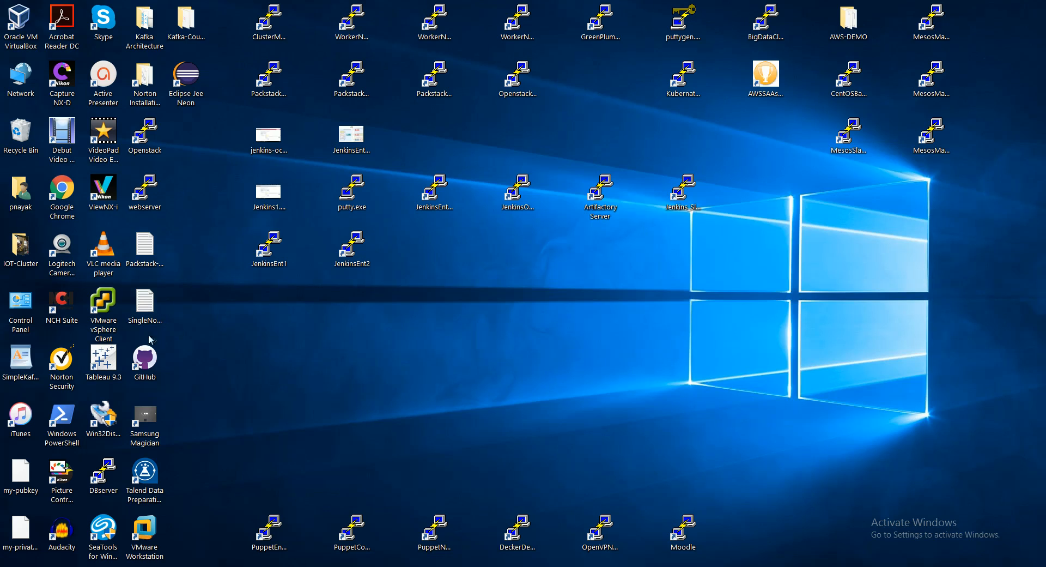
double_click(100, 326)
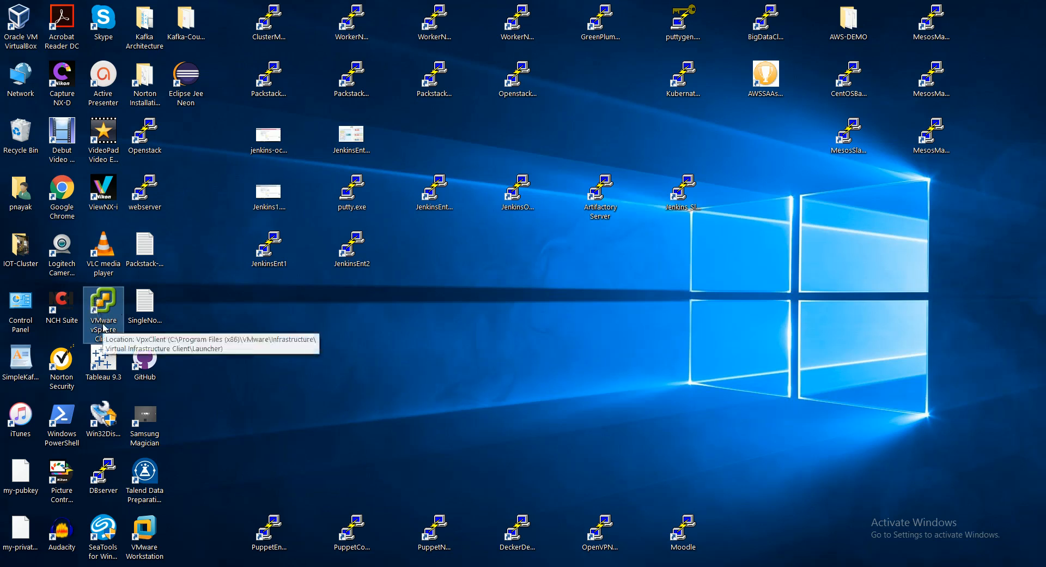
Look at the VMware-viclient-all-6.0.0-2502222.exe installer in the vSphere folder and return to the desktop.
click(275, 525)
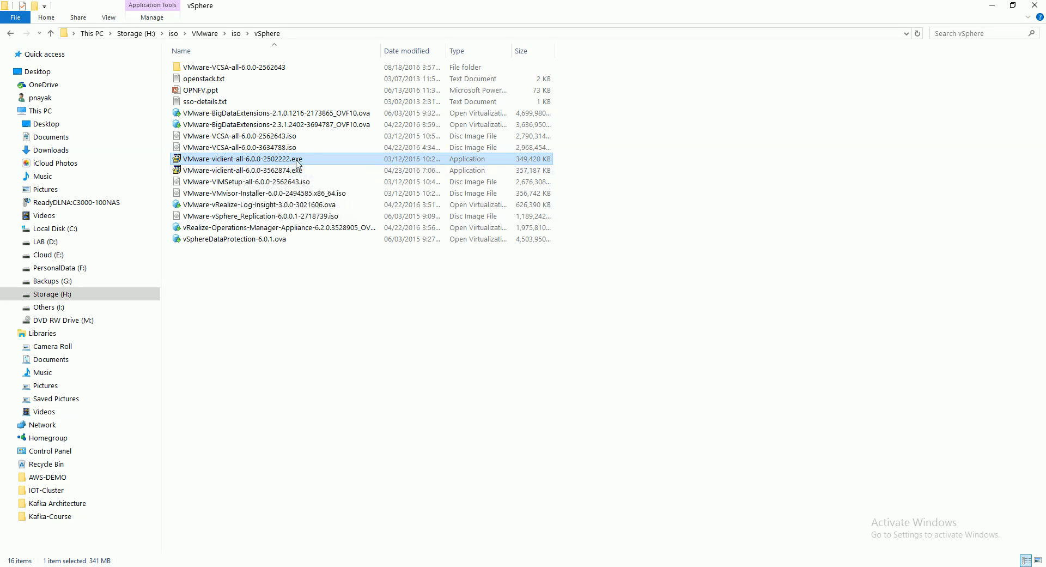
click(521, 472)
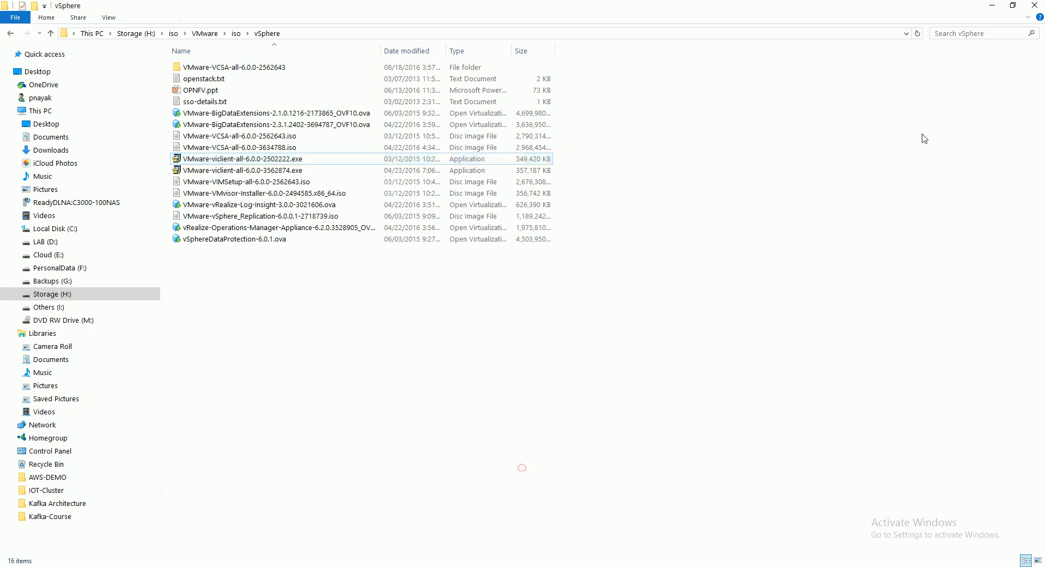
click(993, 10)
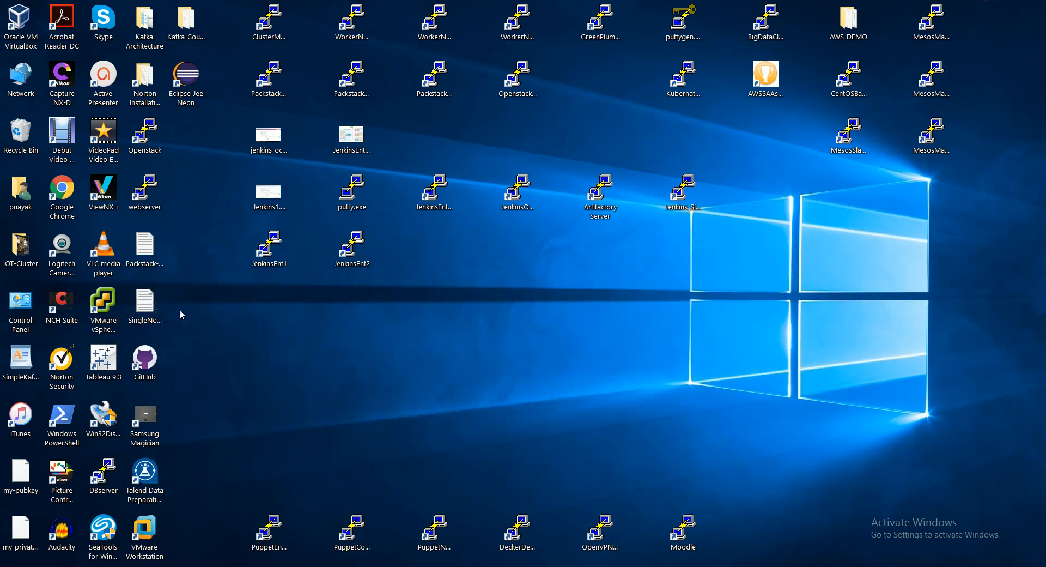
Start the VMware vSphere Client, log in to 192.168.0.5 as root with the account password, and dismiss the evaluation notice.
click(104, 313)
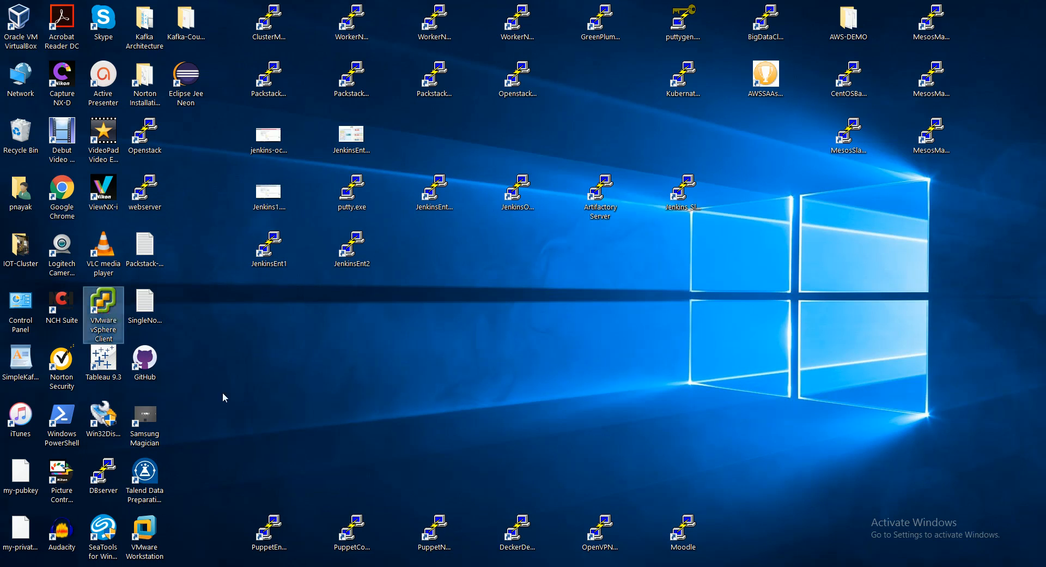
double_click(115, 336)
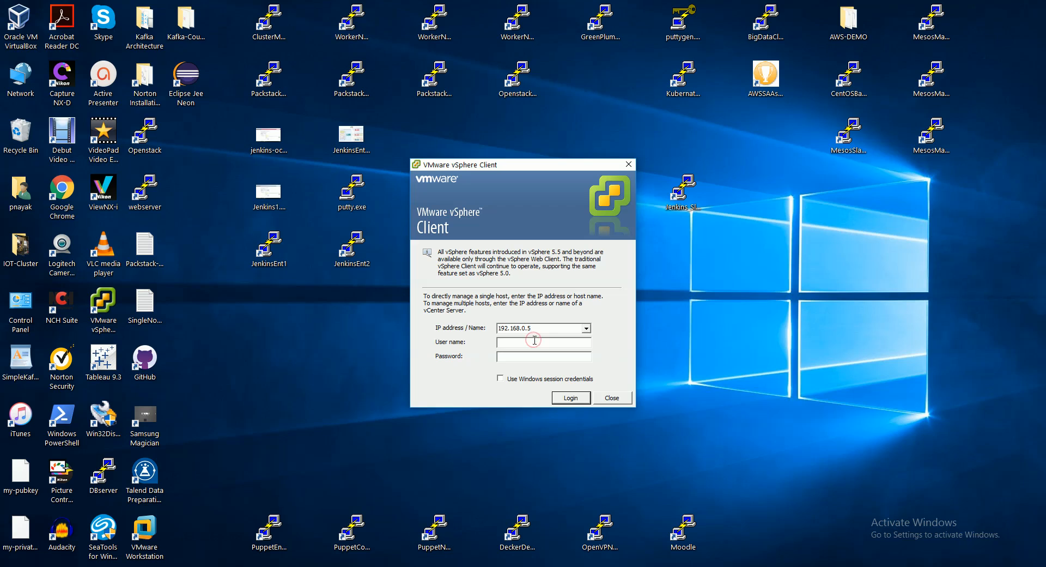
text(roo*********)
click(569, 399)
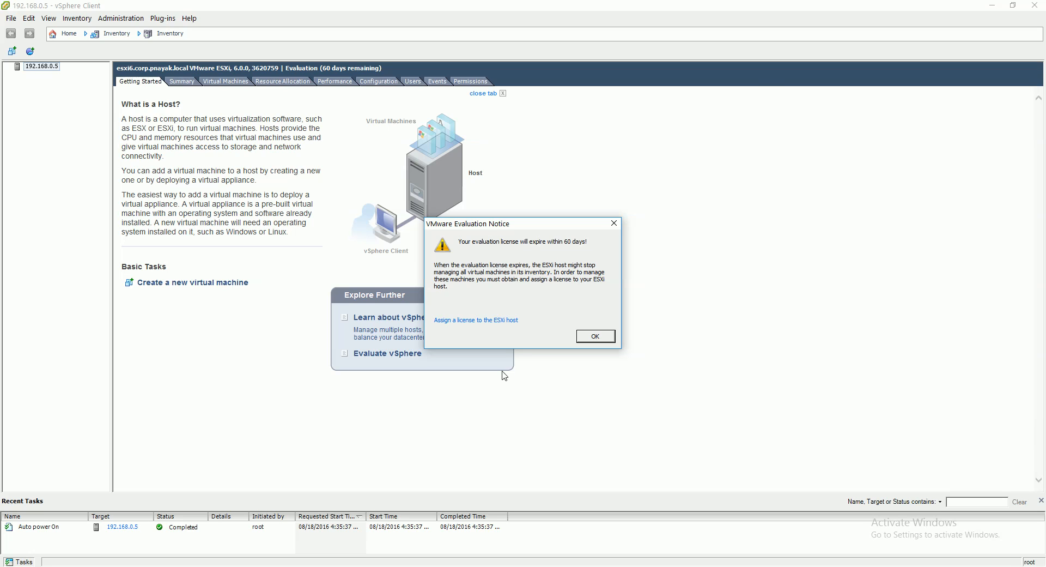
click(595, 336)
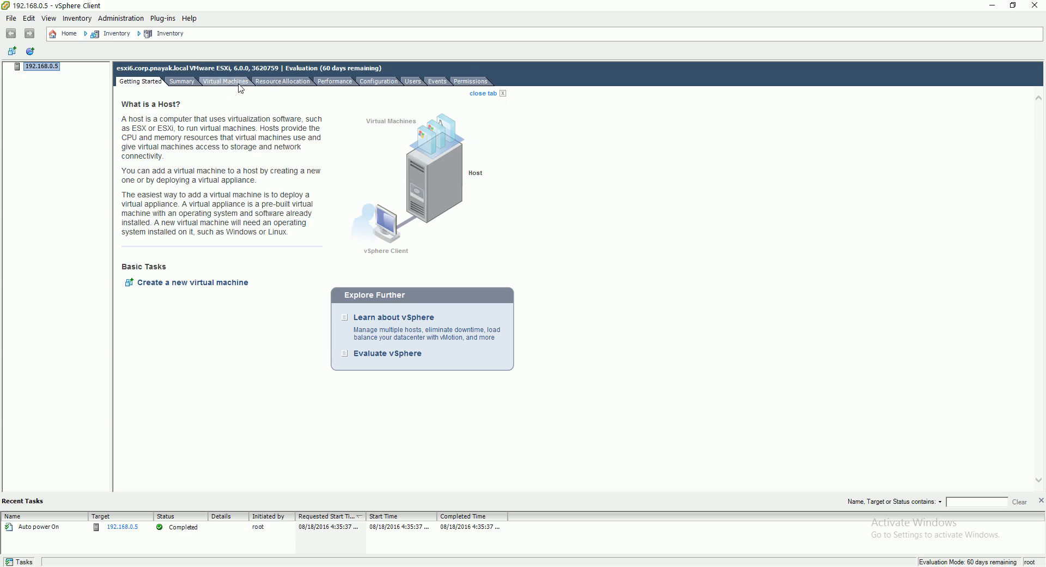
Review the ESXi host's summary, including its general details, datastore and network resources.
click(188, 81)
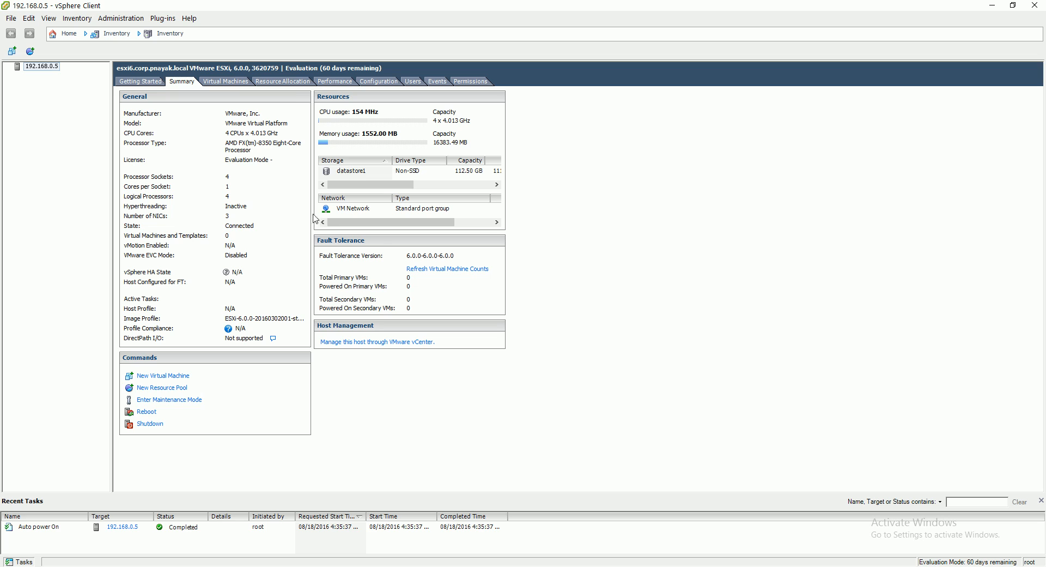
click(352, 174)
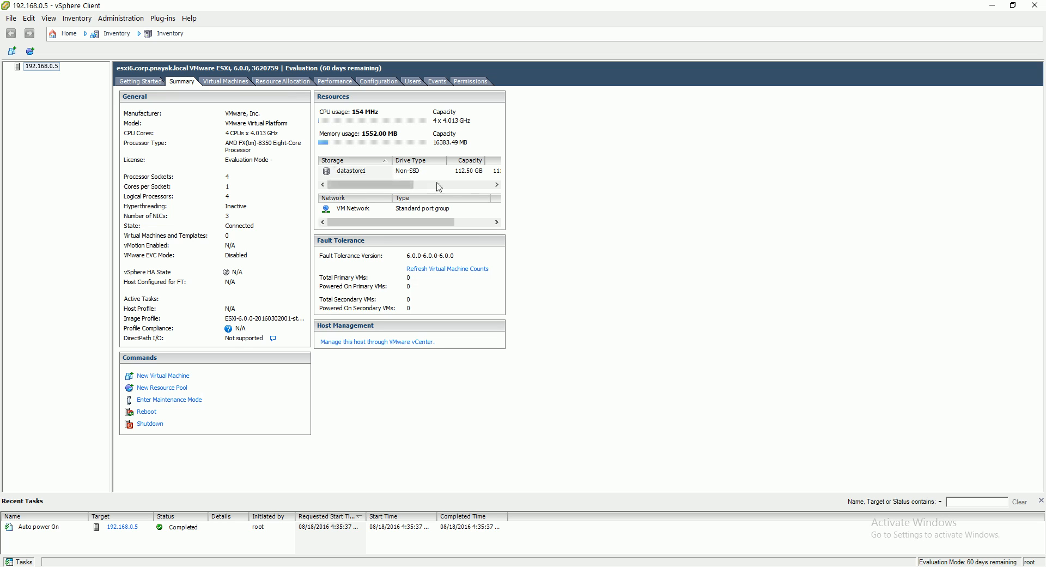
drag(409, 184, 364, 202)
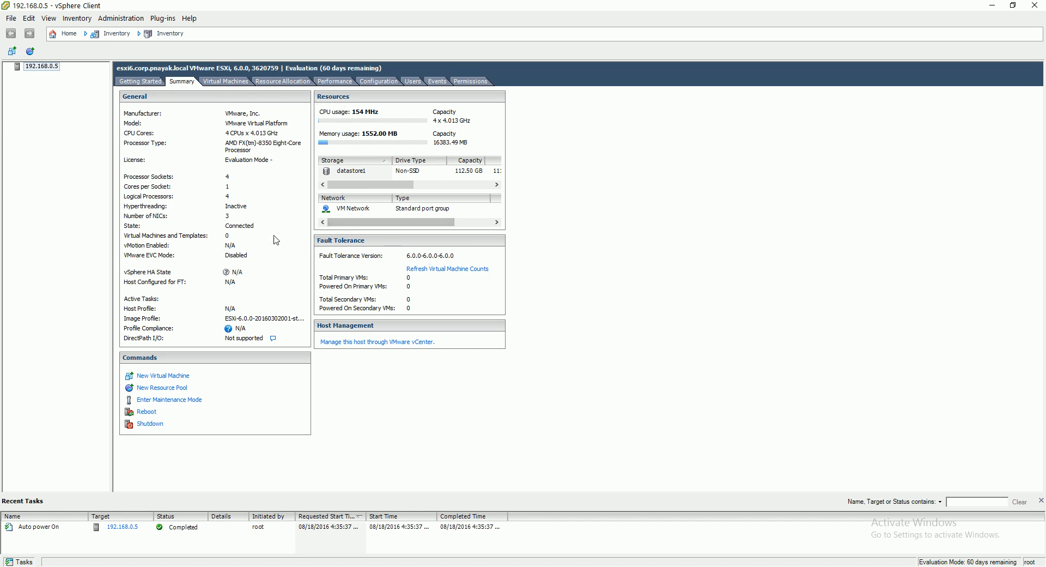
Open the networking page of the host's hardware configuration.
click(378, 81)
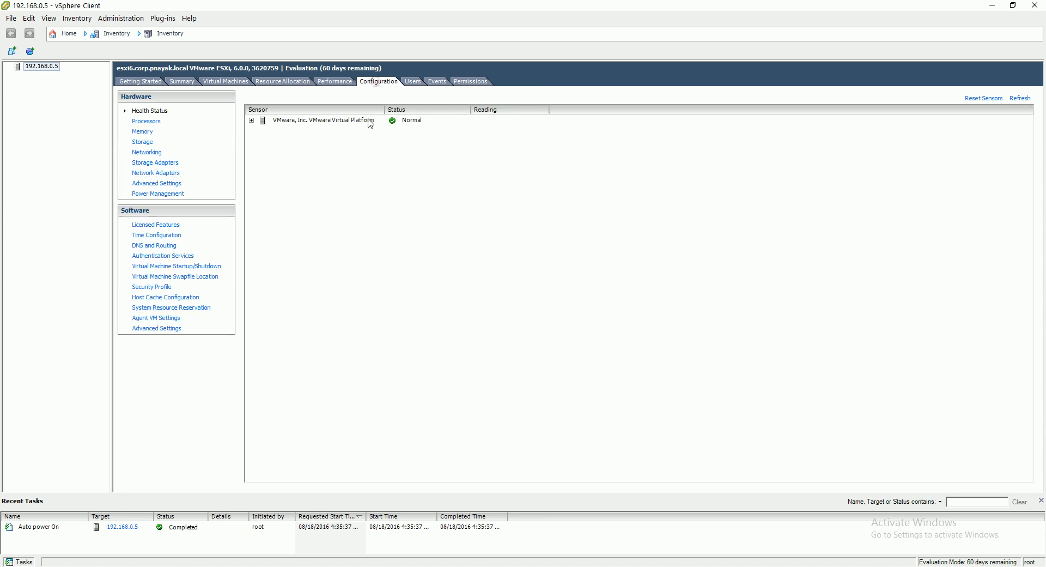
click(147, 153)
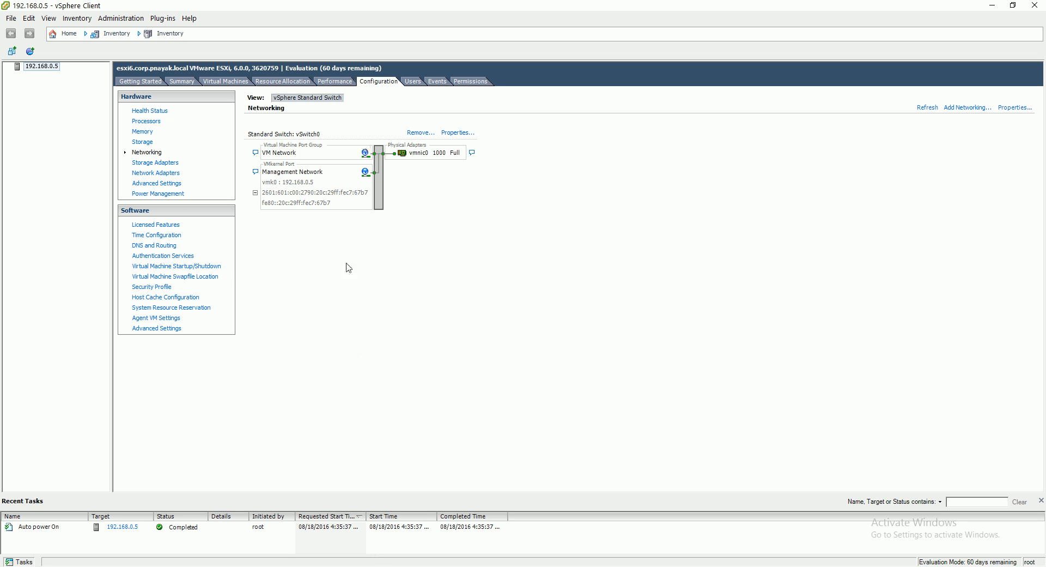
Check the network adapters in the VMwarevSphereESXi-6.0 machine's settings in VMware Workstation, and cancel without changes.
mouse_move(361, 565)
click(382, 506)
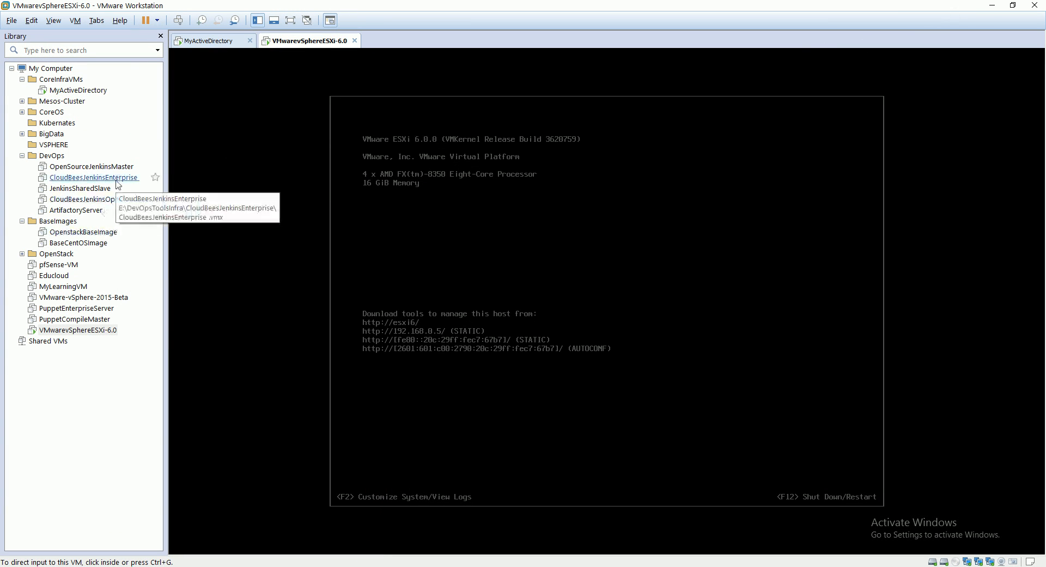
right_click(89, 332)
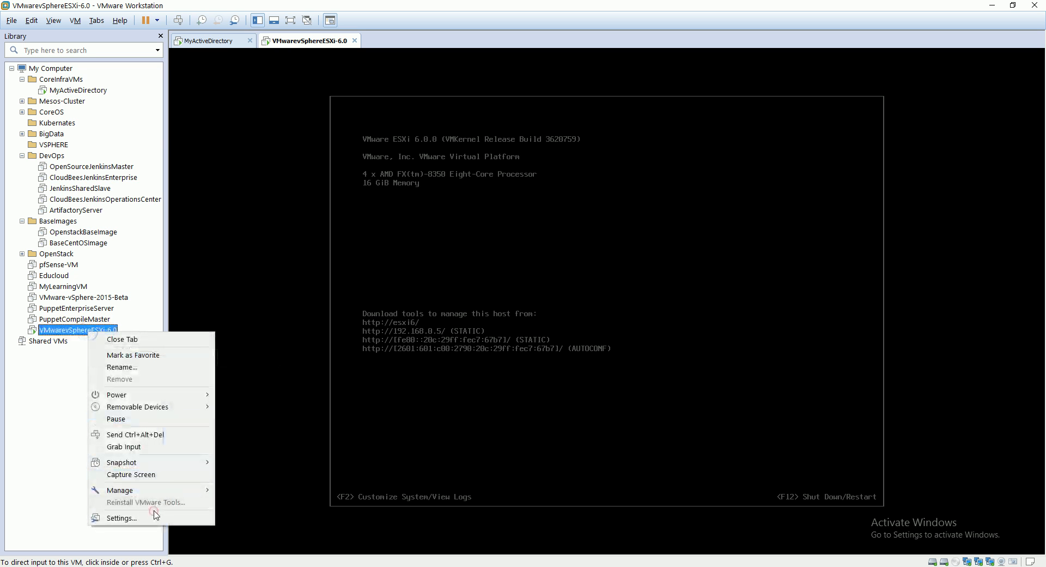
click(146, 519)
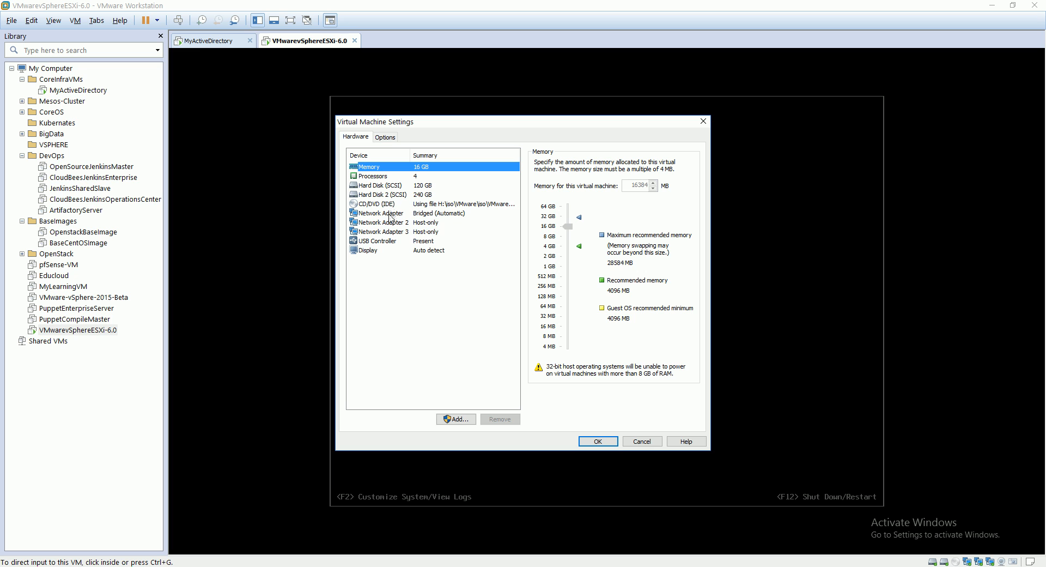
click(642, 441)
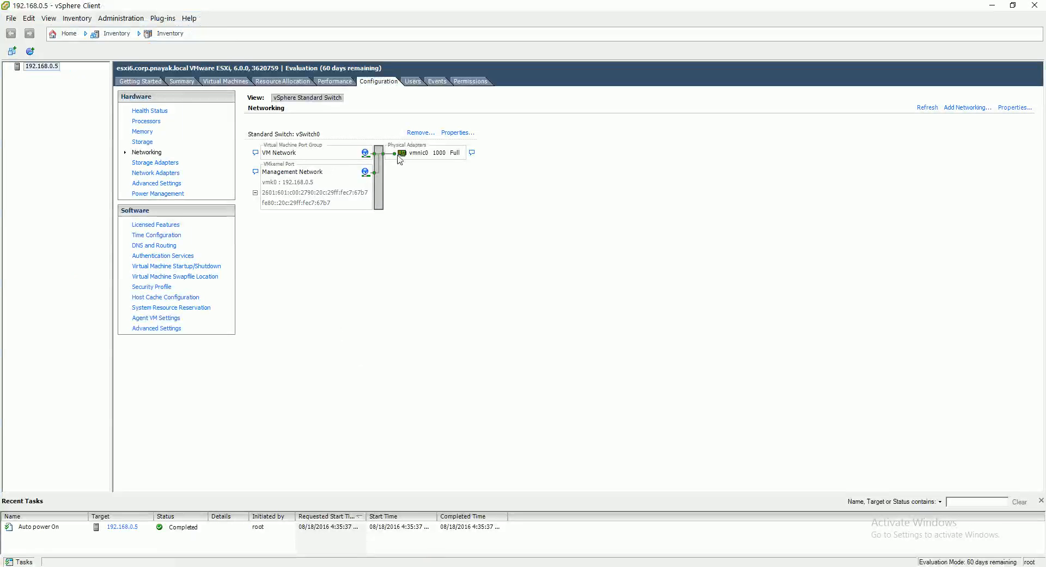
Start adding network adapters to vSwitch0 and select the unclaimed adapters vmnic1 and vmnic2.
click(458, 132)
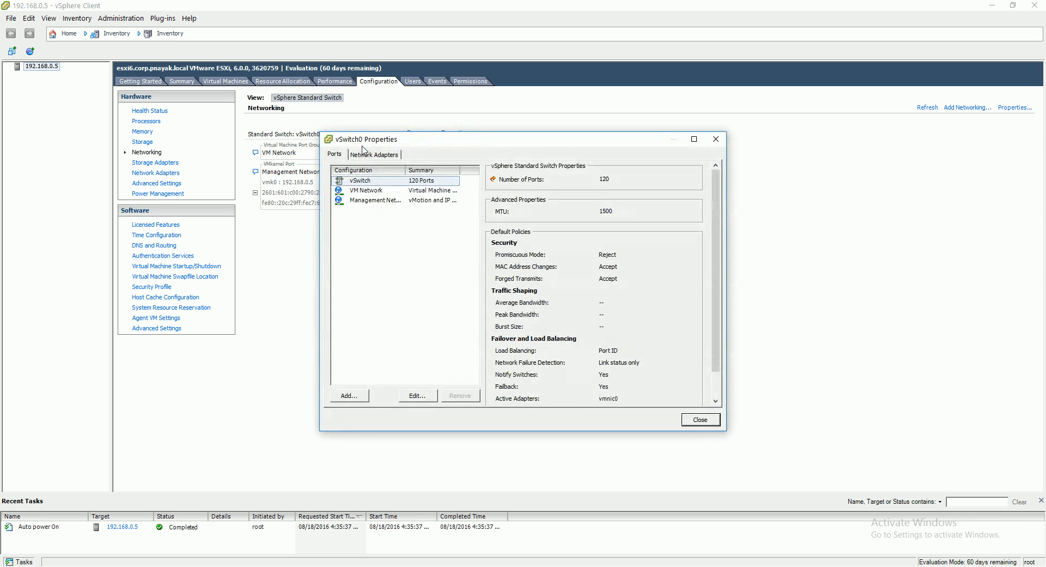
click(374, 156)
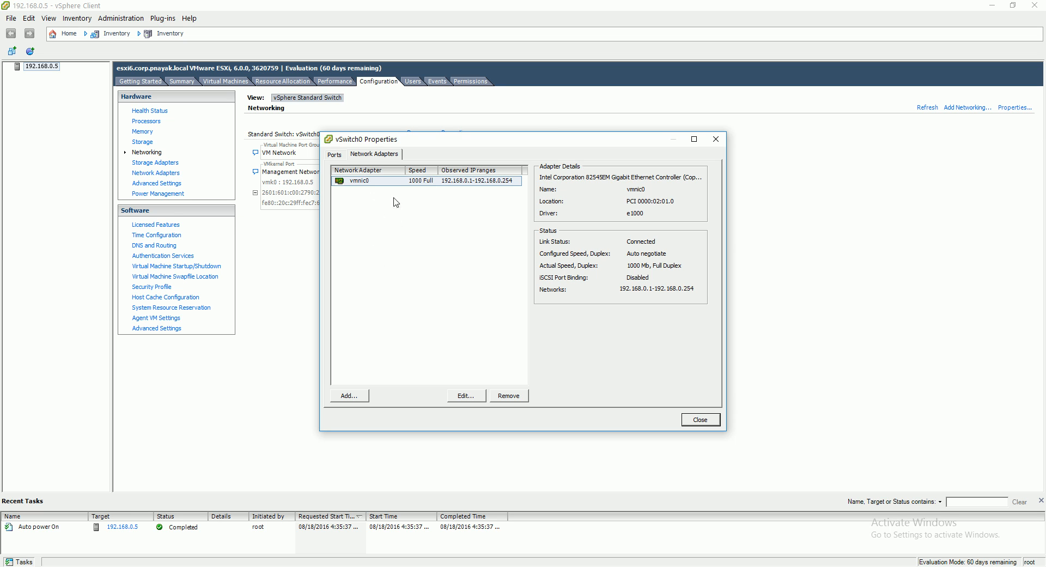
click(354, 402)
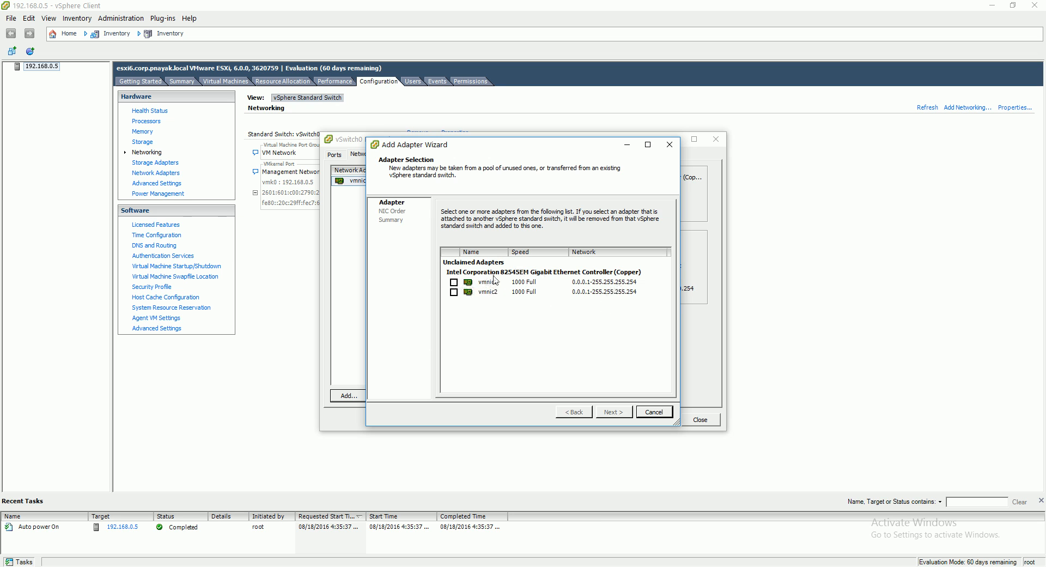
click(454, 283)
click(454, 292)
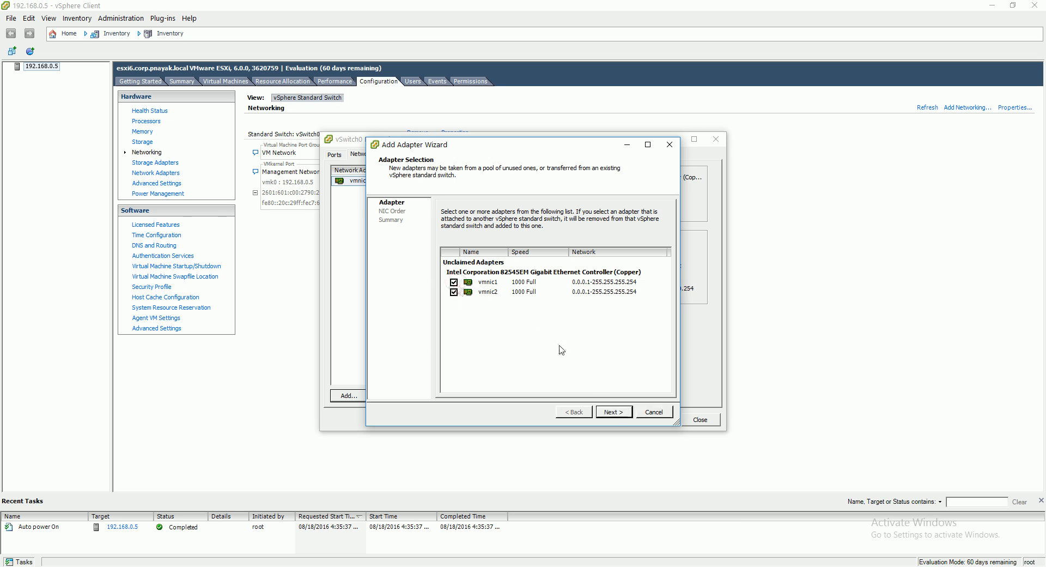
Keep vmnic0, vmnic1 and vmnic2 as active adapters in vSwitch0's failover order and finish adding the new adapters.
click(613, 413)
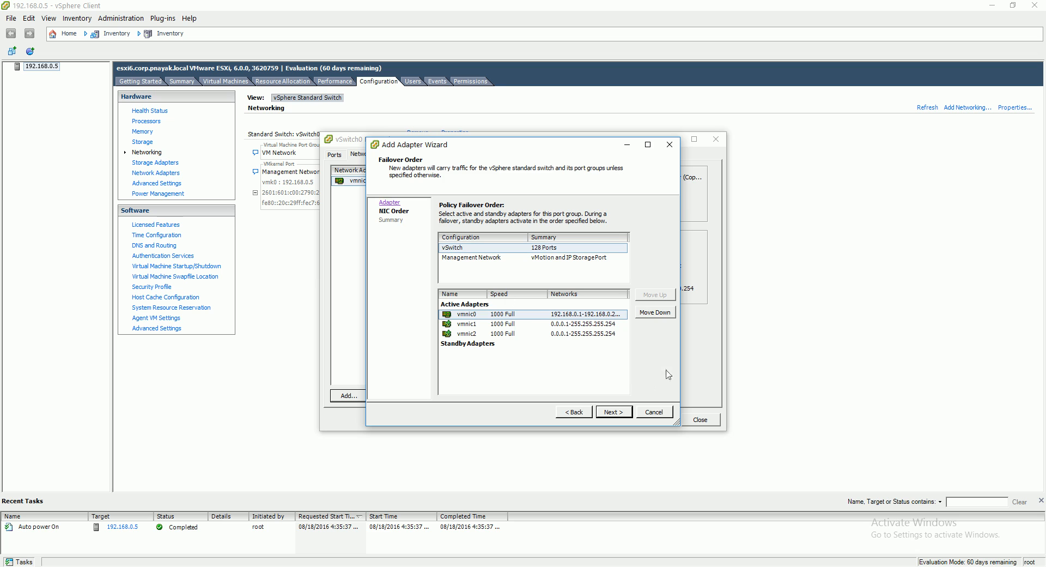
click(621, 417)
click(617, 414)
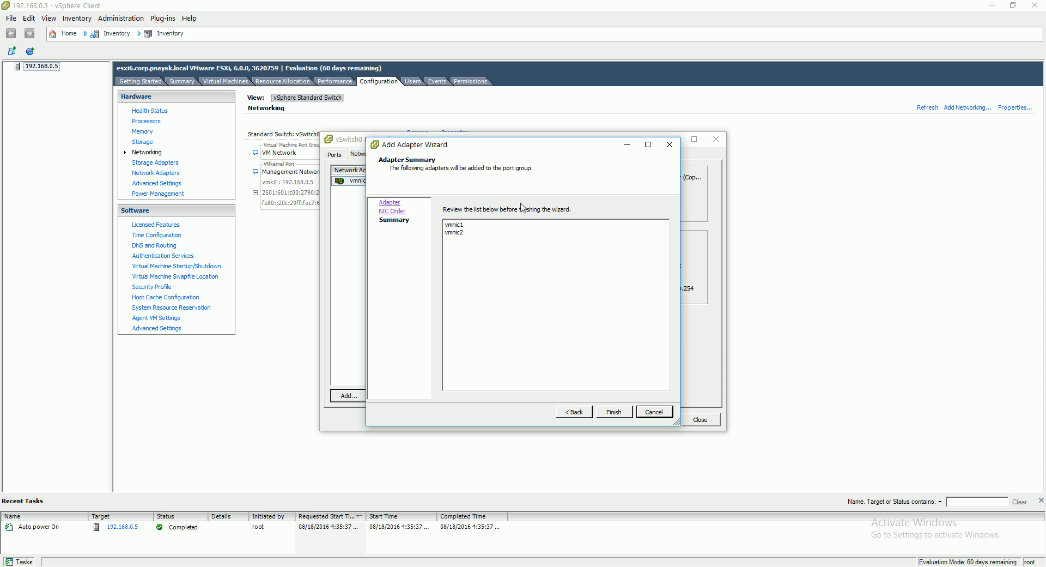
click(614, 412)
click(450, 565)
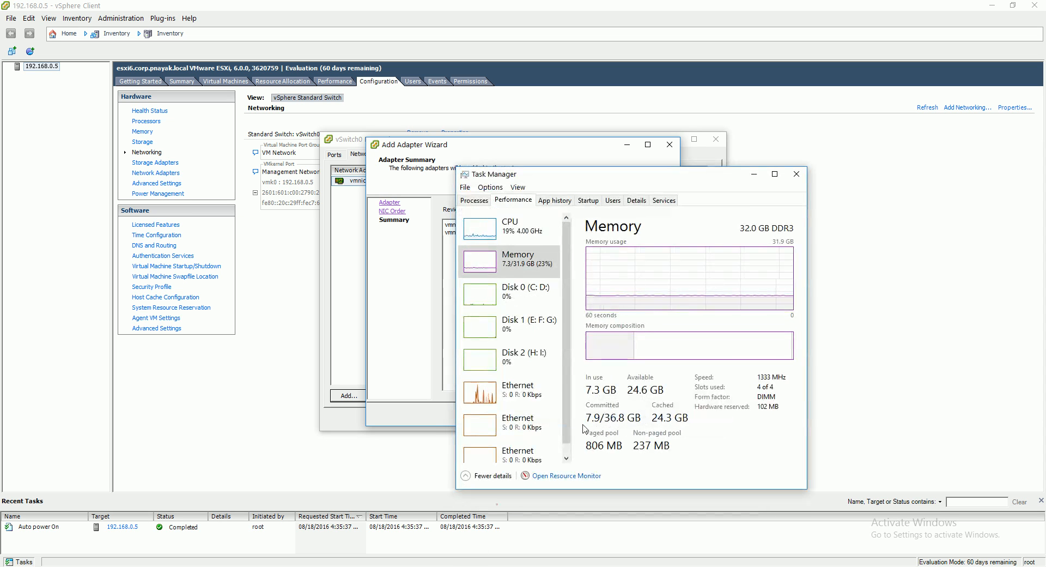
click(793, 176)
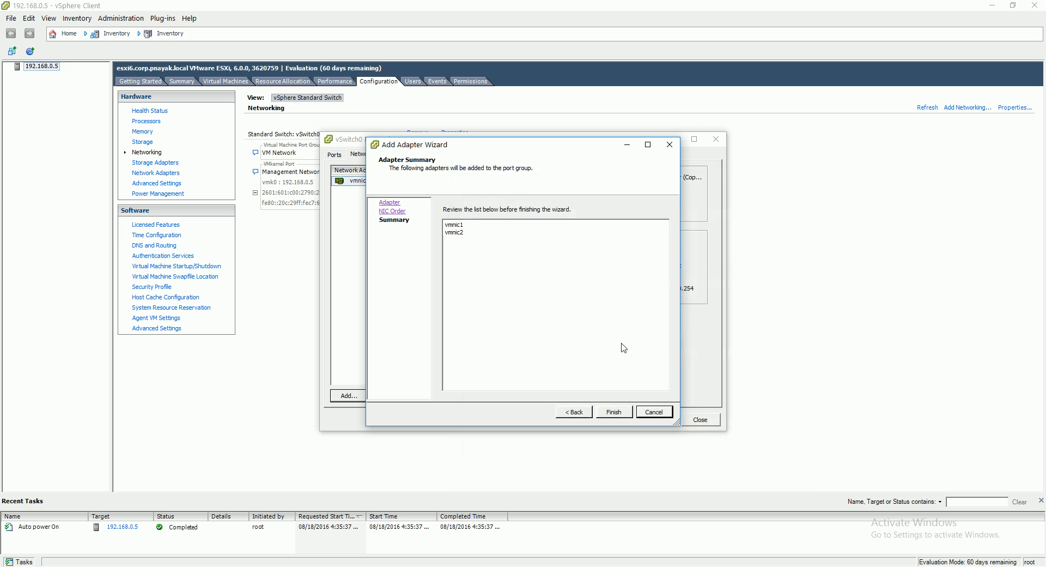
click(622, 412)
mouse_move(433, 564)
click(431, 538)
click(485, 140)
mouse_move(414, 564)
click(492, 551)
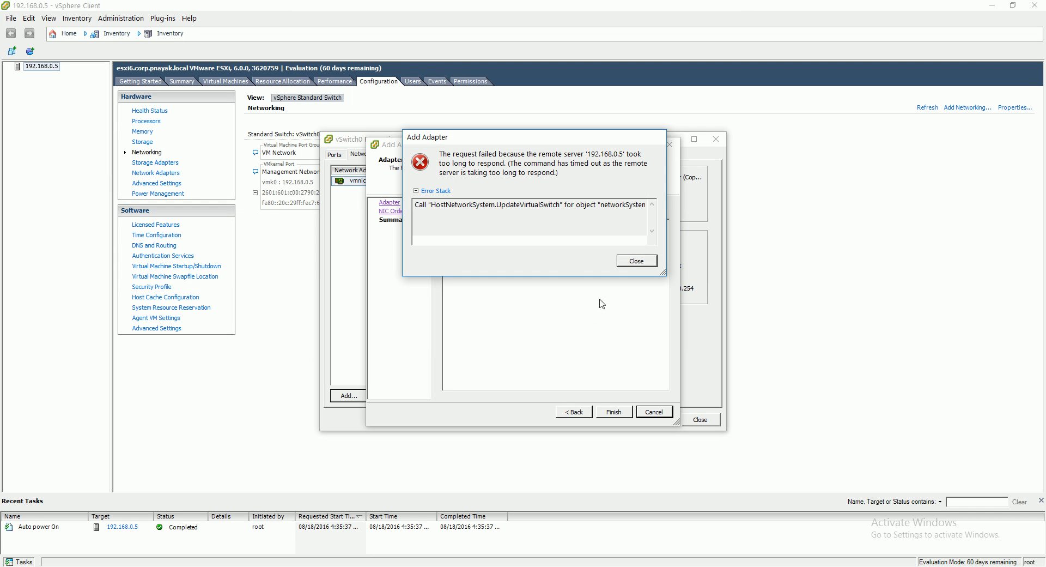
click(636, 262)
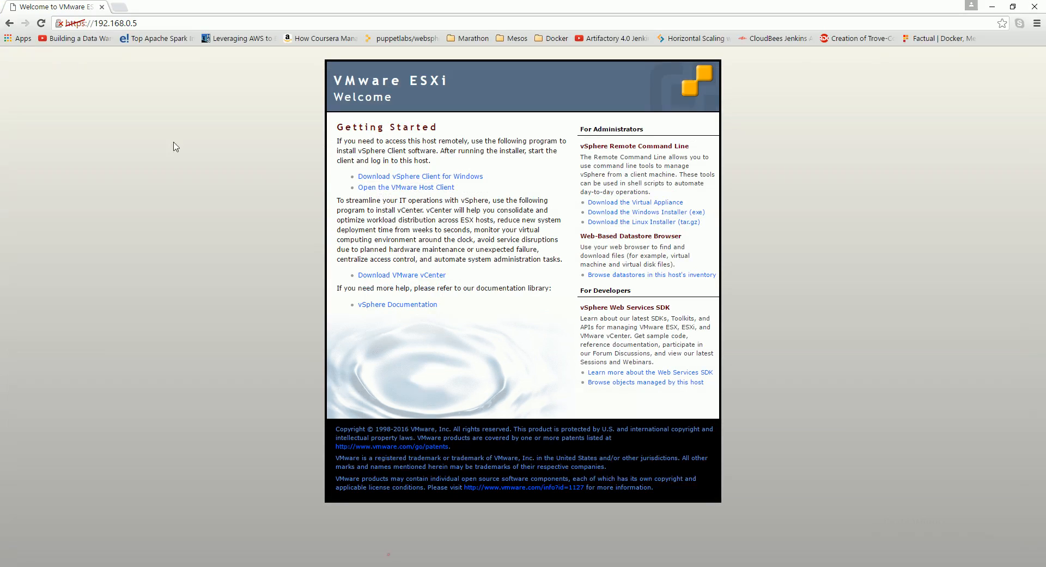
click(41, 22)
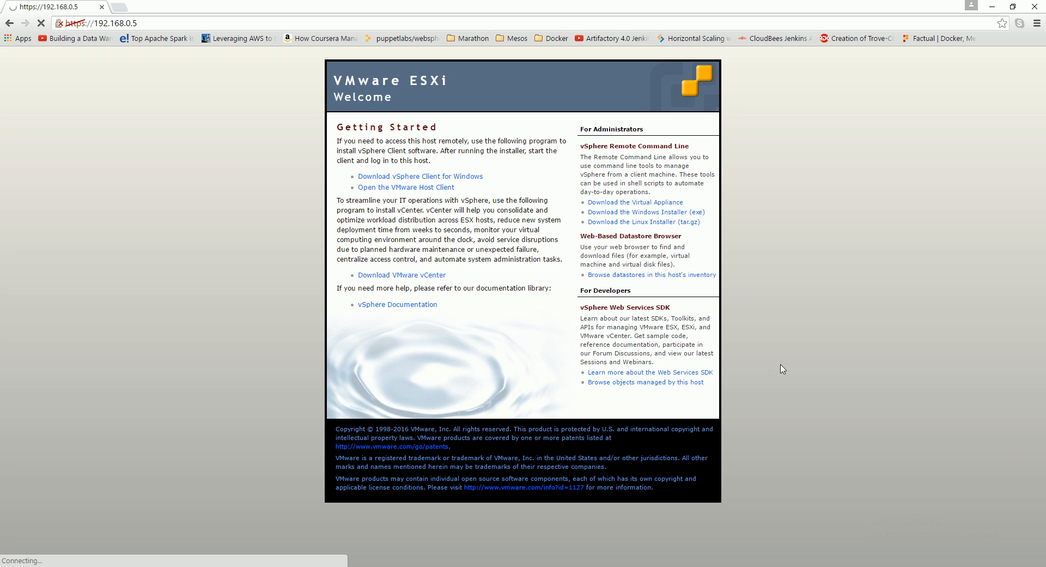
click(955, 566)
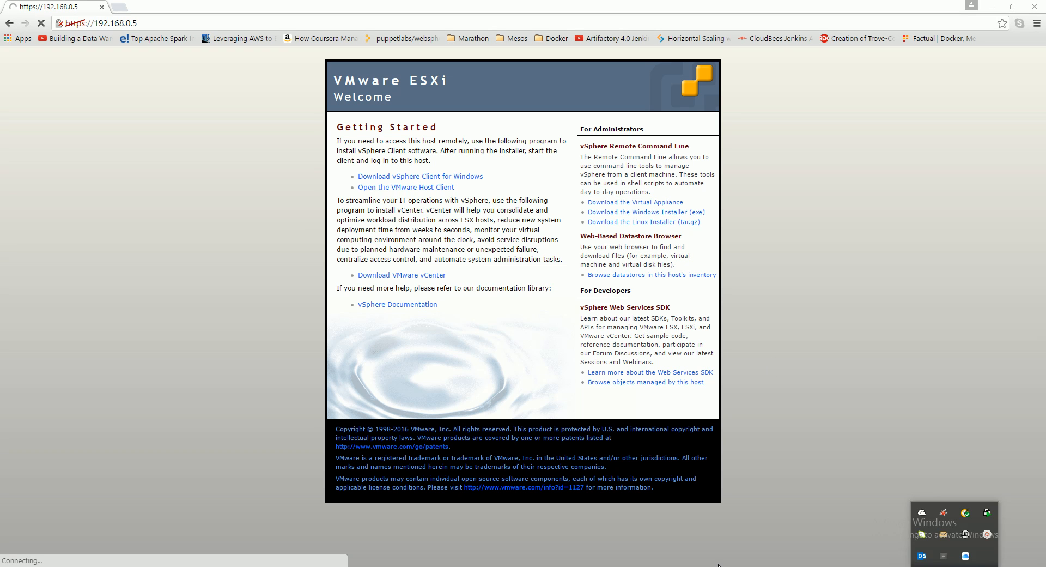
click(986, 535)
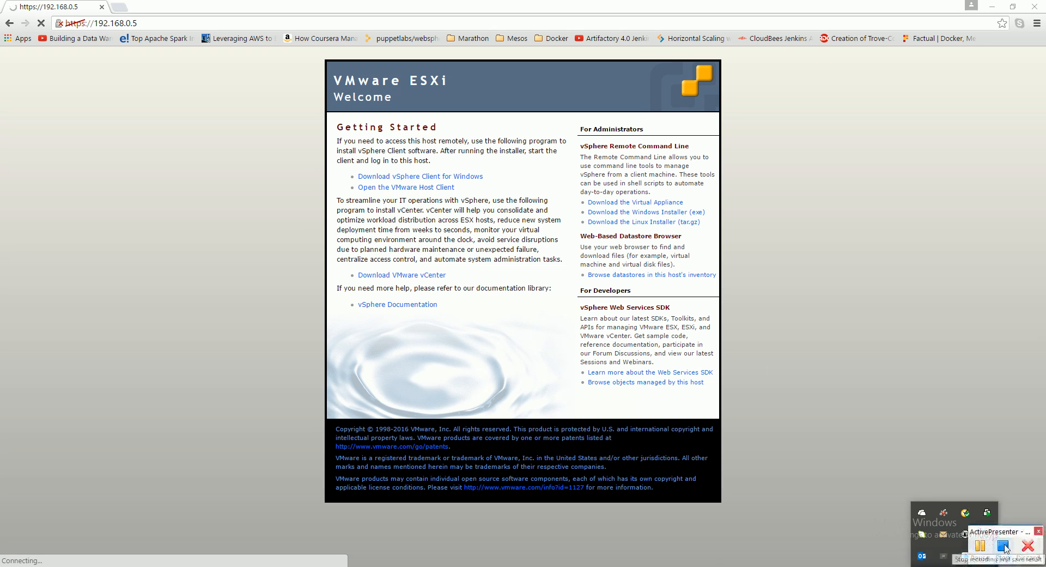